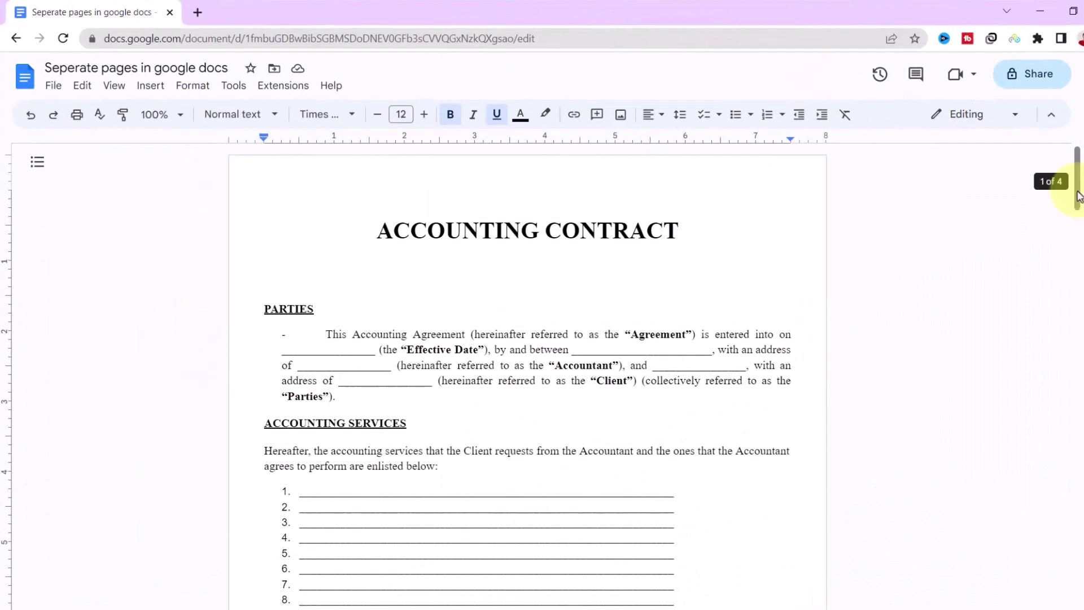
# - Insert a page break before the TERM heading via Insert > Break
pyautogui.moveTo(1078, 196)
pyautogui.mouseDown()
pyautogui.moveTo(1074, 524)
pyautogui.moveTo(1074, 206)
pyautogui.mouseUp()
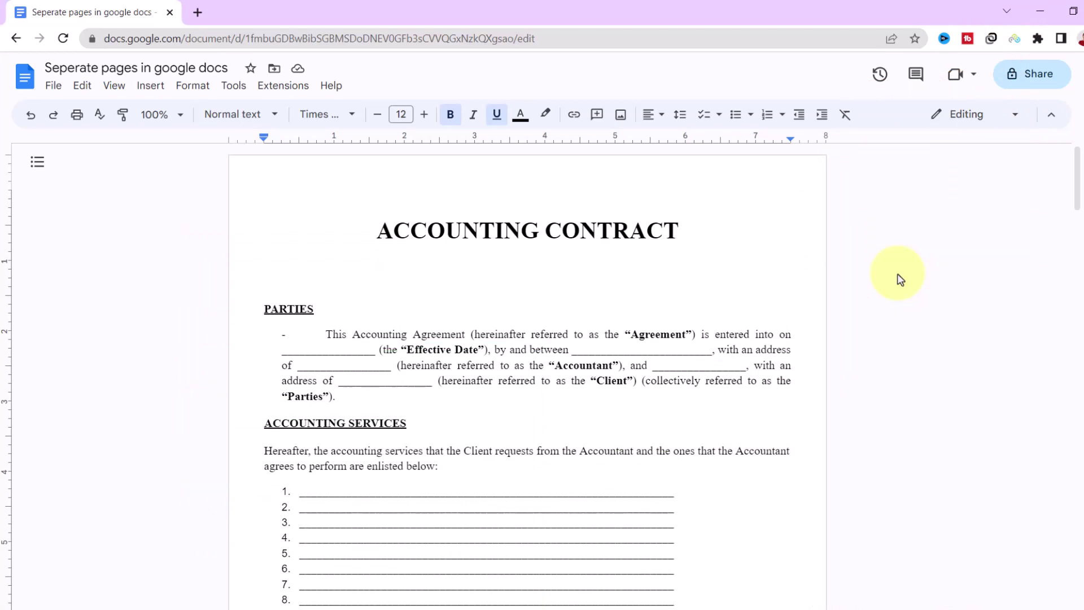
pyautogui.scroll(-6, 722, 329)
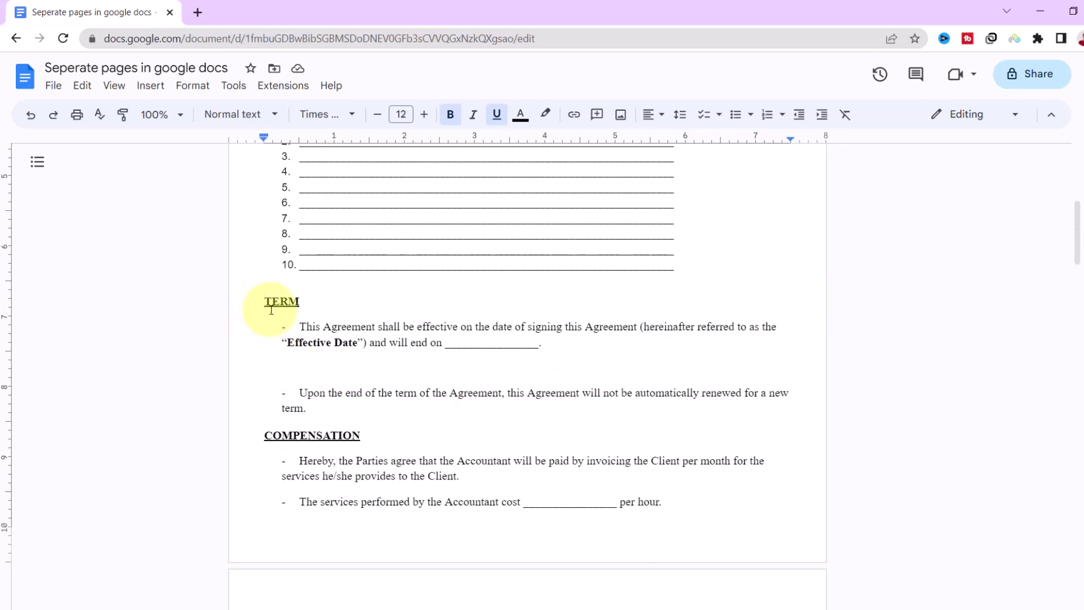
pyautogui.click(266, 308)
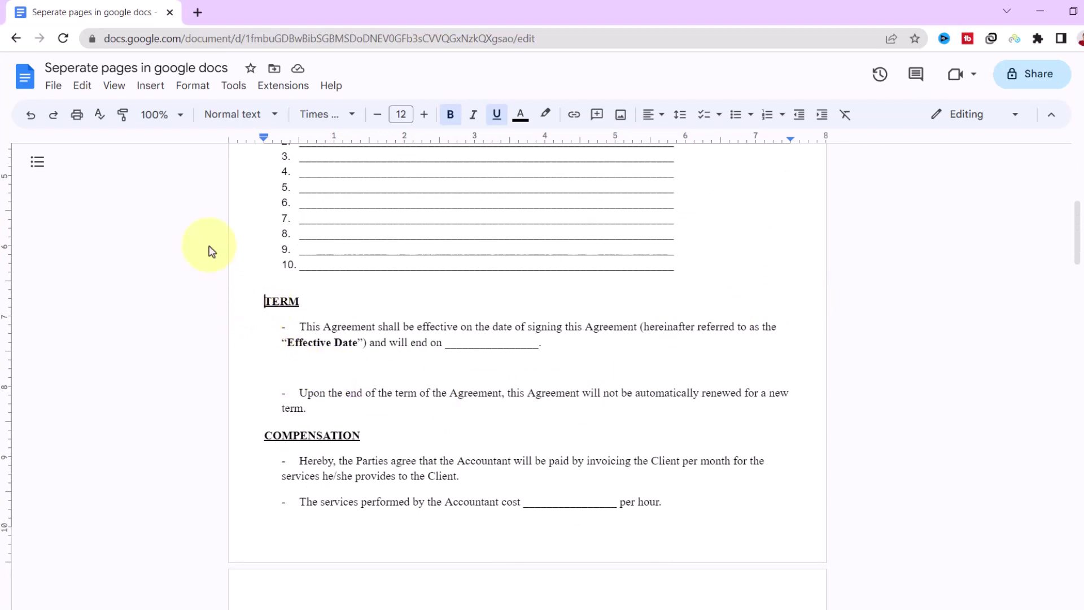
pyautogui.click(148, 91)
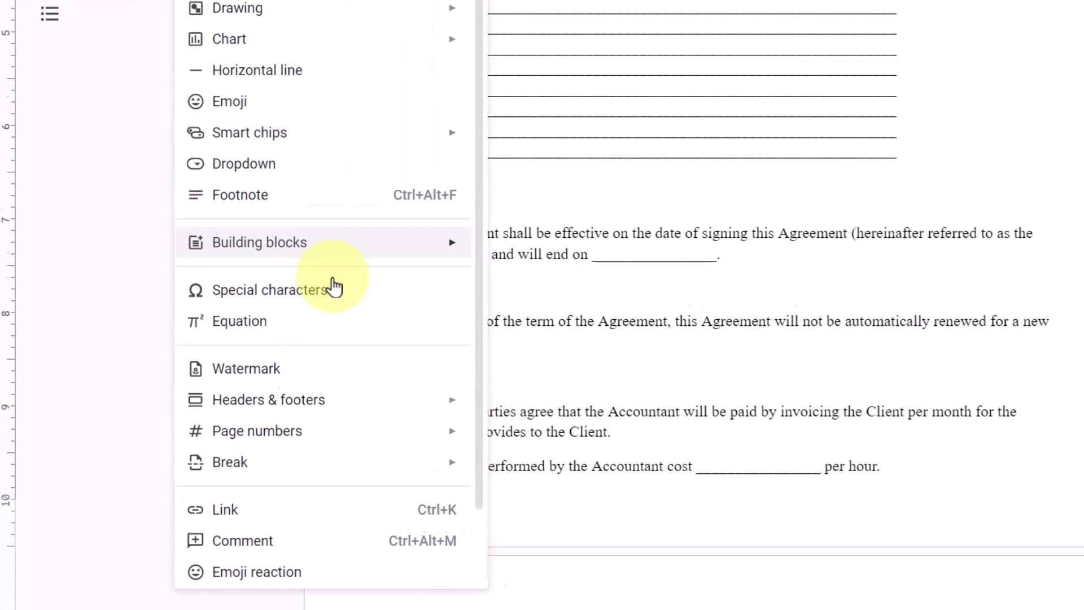
pyautogui.moveTo(340, 469)
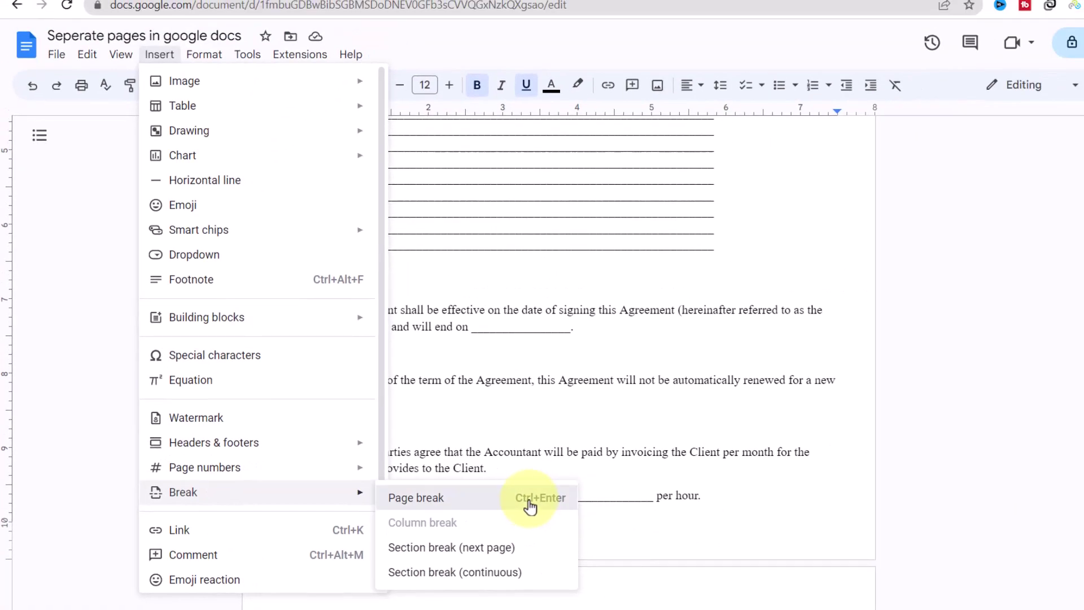
pyautogui.click(530, 507)
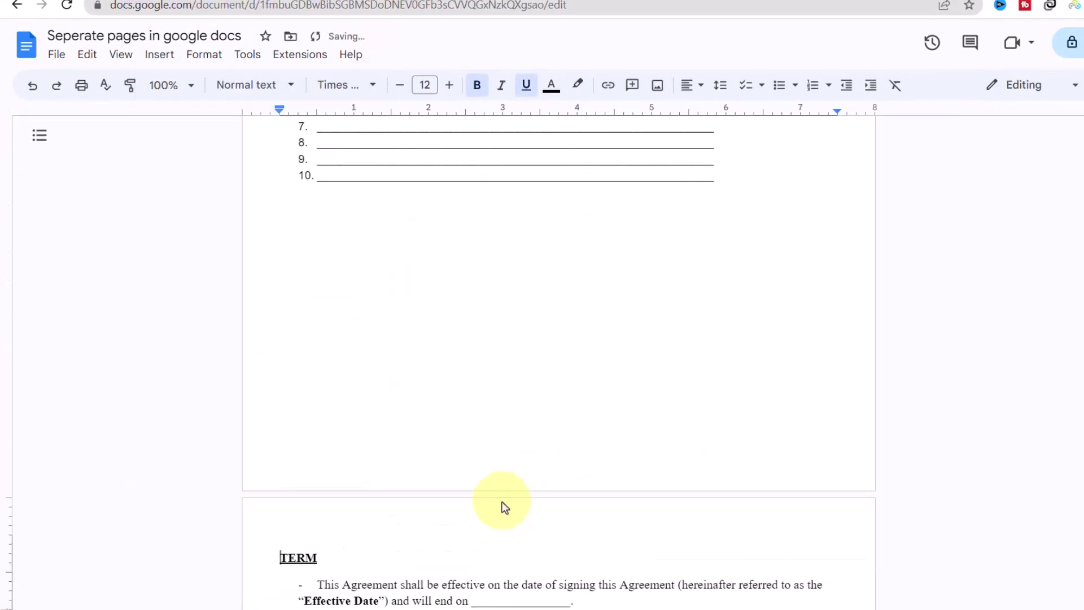
# - Scroll through the pages to confirm TERM now starts a new page
pyautogui.scroll(-5, 491, 511)
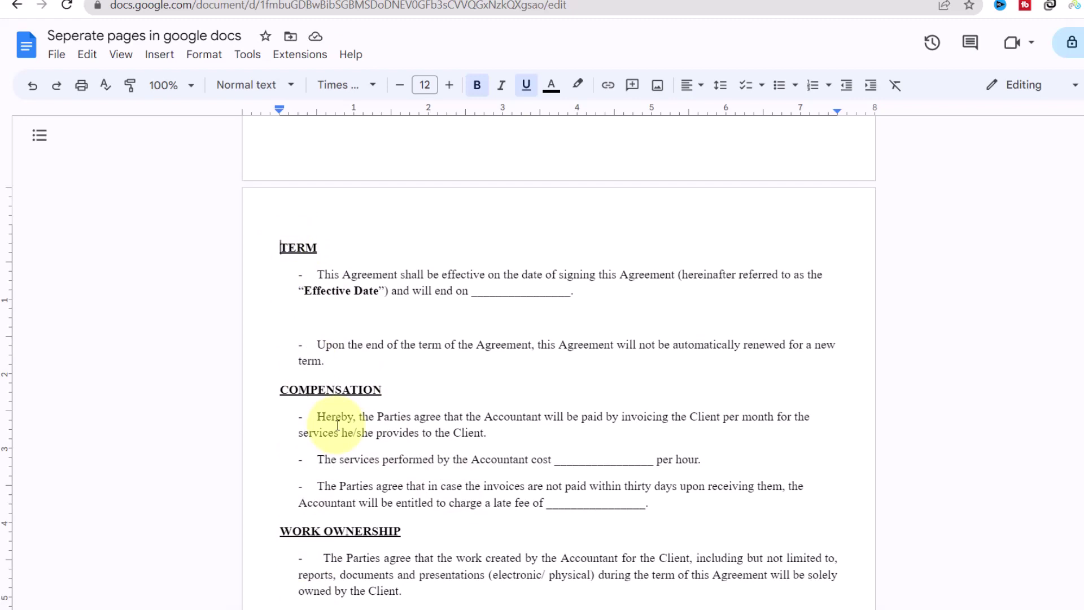
pyautogui.scroll(11, 338, 425)
pyautogui.scroll(1, 338, 424)
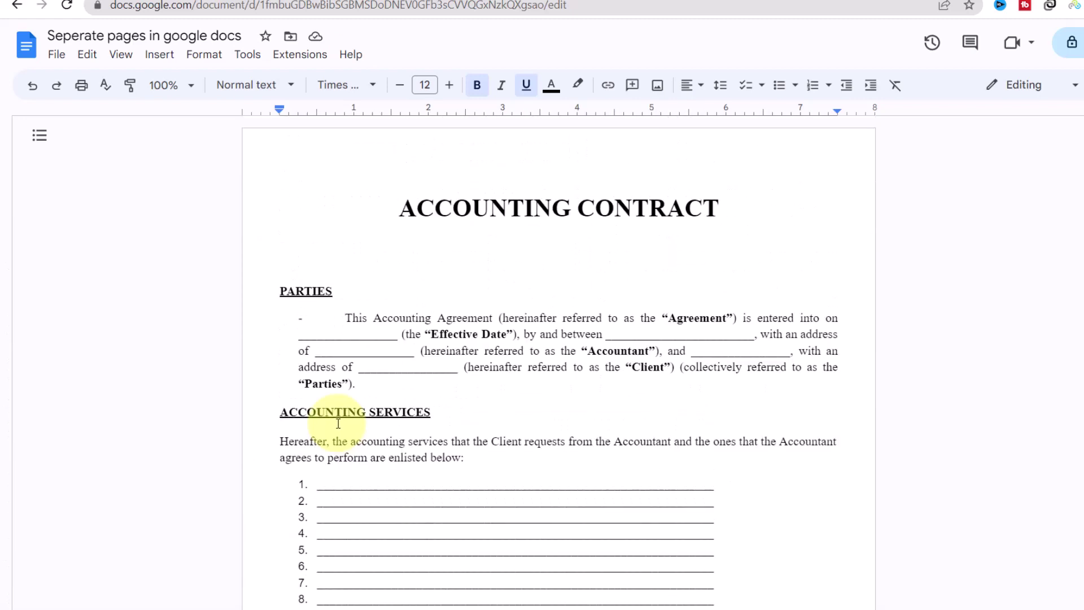
pyautogui.scroll(-6, 338, 424)
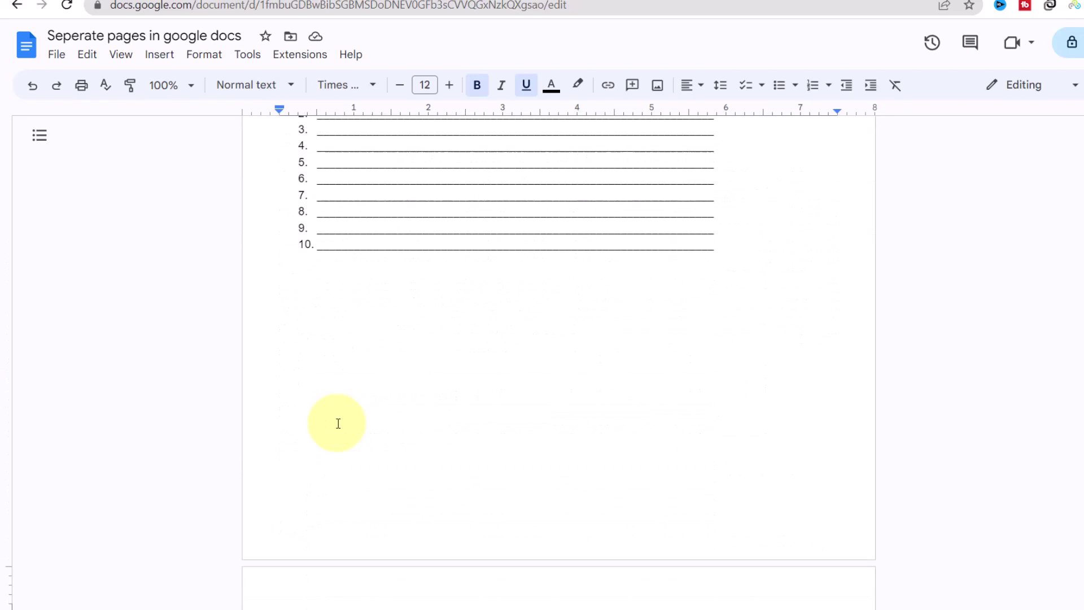
pyautogui.scroll(-2, 338, 424)
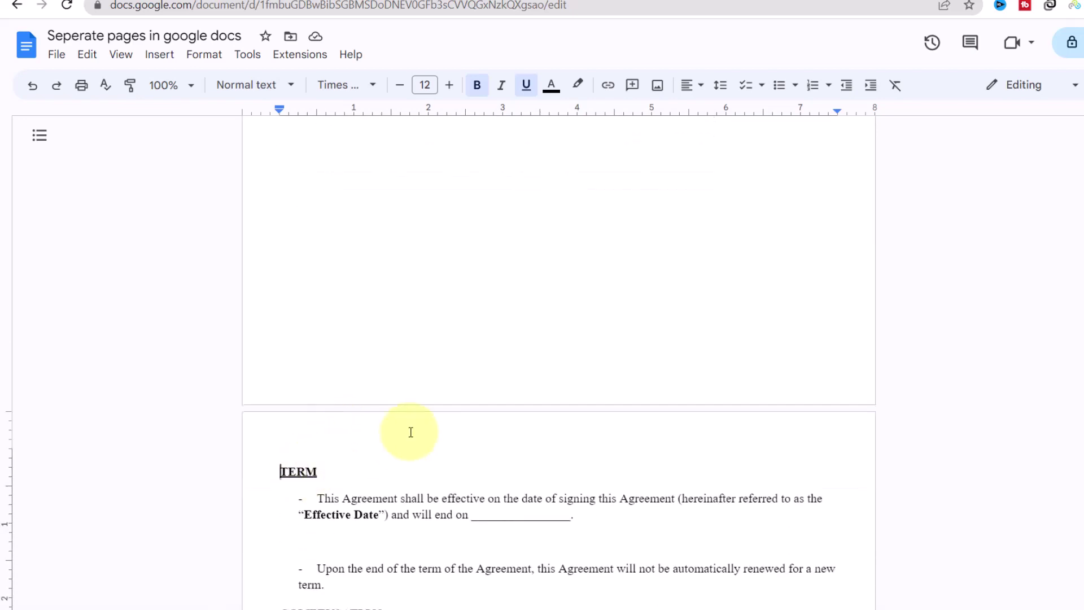
pyautogui.scroll(8, 411, 429)
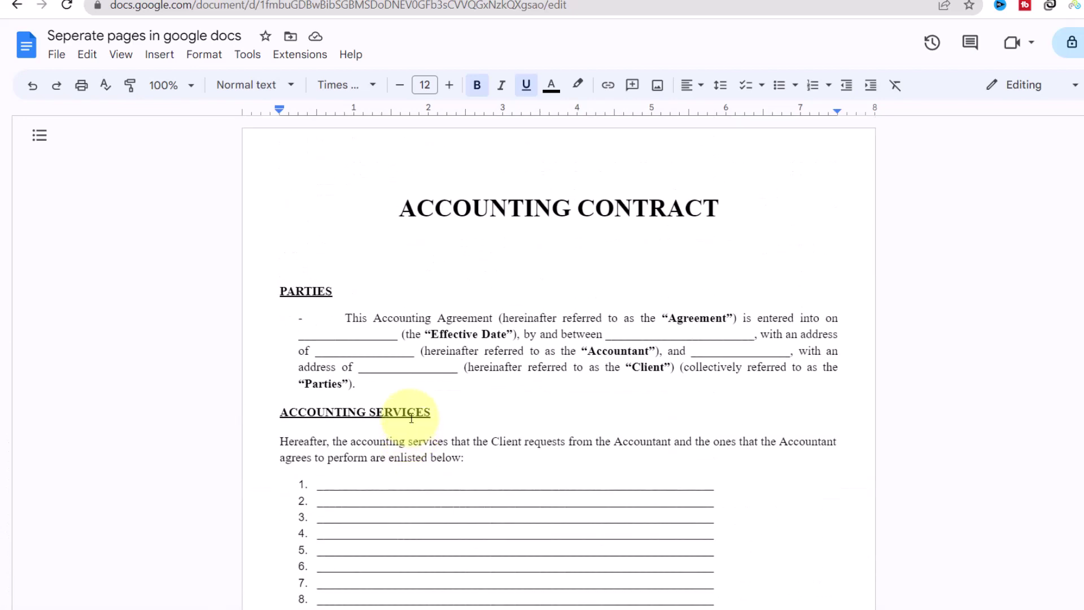
pyautogui.scroll(-9, 411, 418)
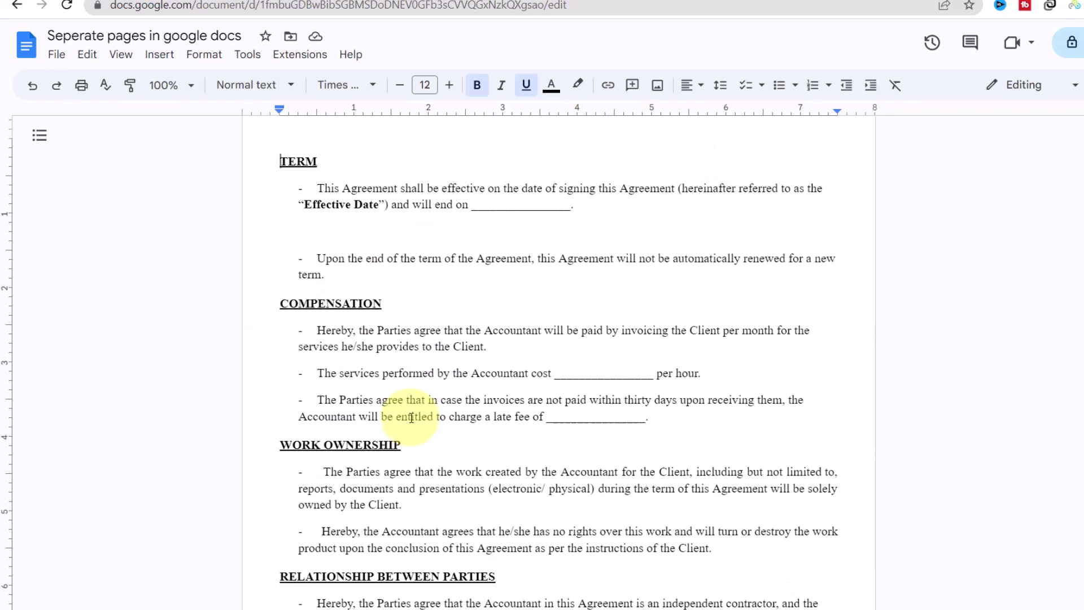
pyautogui.scroll(-3, 411, 418)
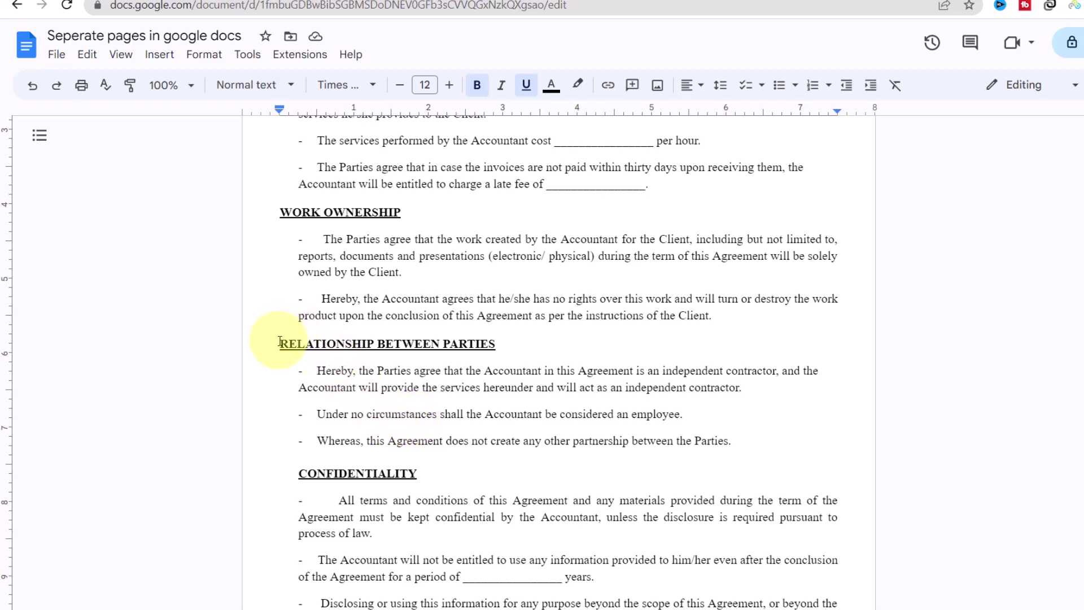
# - Insert a Section break (next page) before RELATIONSHIP BETWEEN PARTIES
pyautogui.click(159, 54)
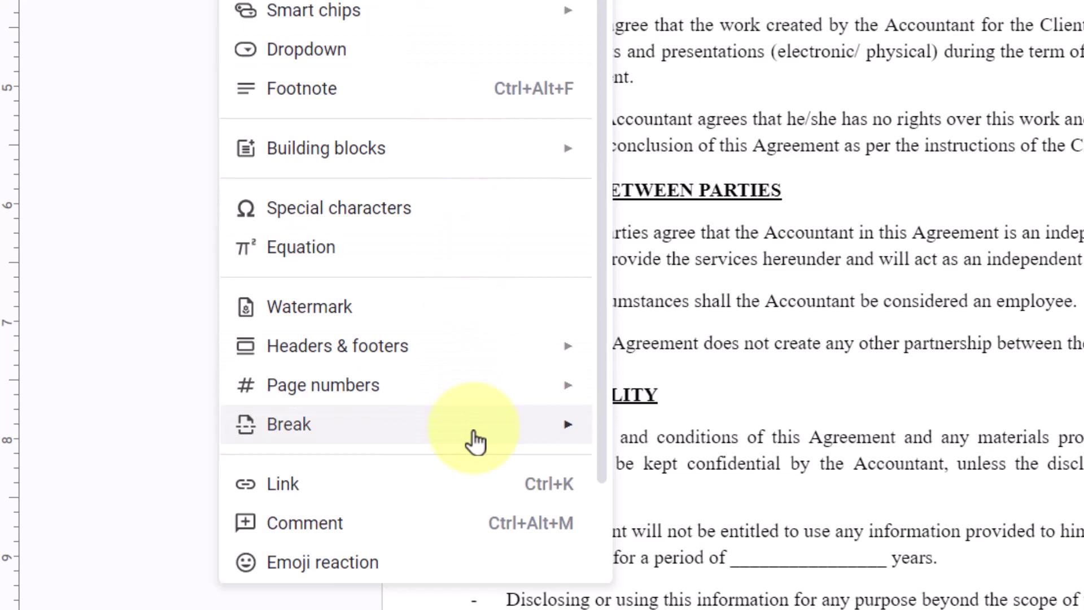
pyautogui.moveTo(395, 478)
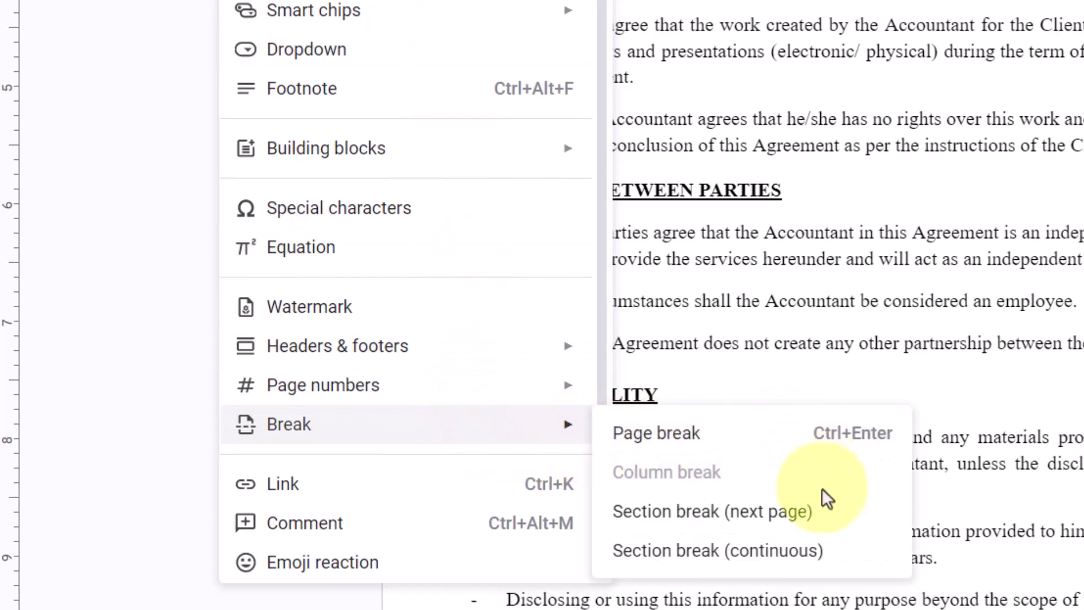
pyautogui.click(813, 513)
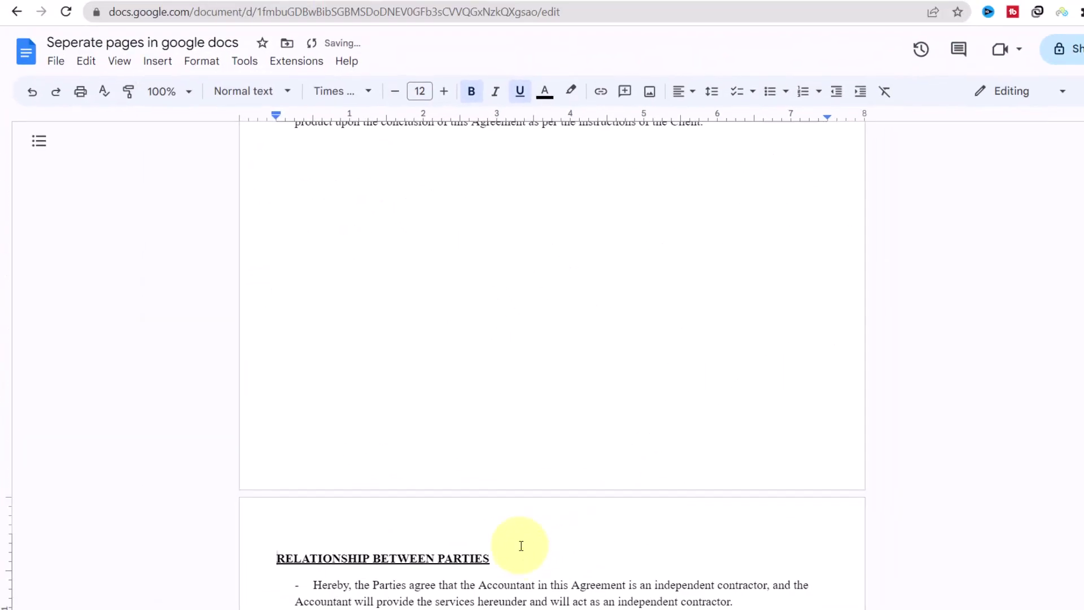
pyautogui.scroll(-5, 518, 537)
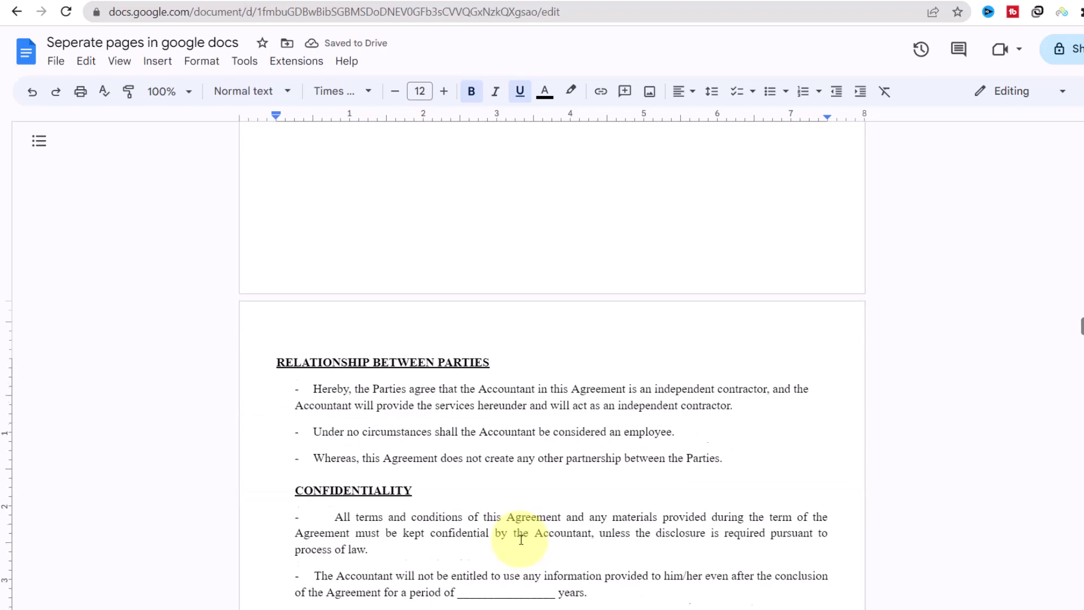
pyautogui.scroll(4, 521, 535)
pyautogui.scroll(-5, 520, 535)
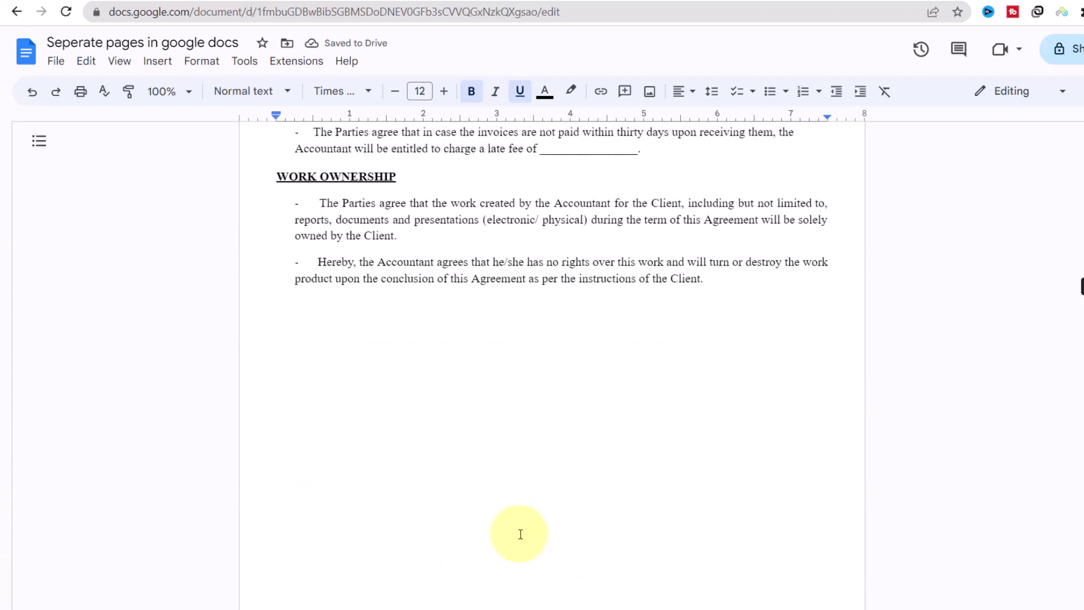
pyautogui.scroll(1, 521, 535)
pyautogui.scroll(-3, 521, 535)
pyautogui.scroll(-12, 520, 535)
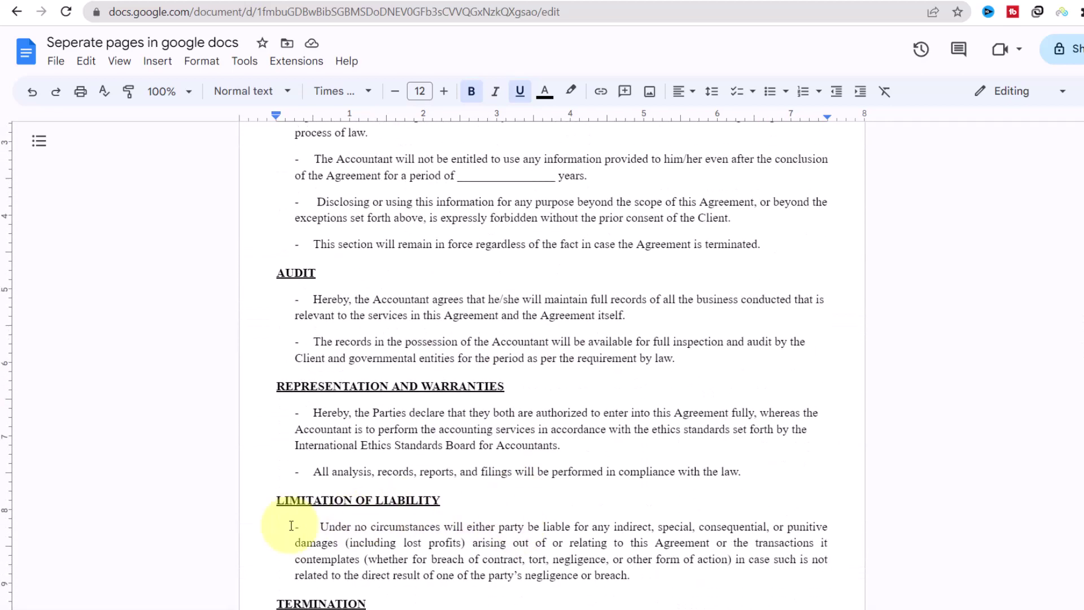
# - Enable 'Add page break before' on the LIMITATION OF LIABILITY heading
pyautogui.scroll(-3, 279, 570)
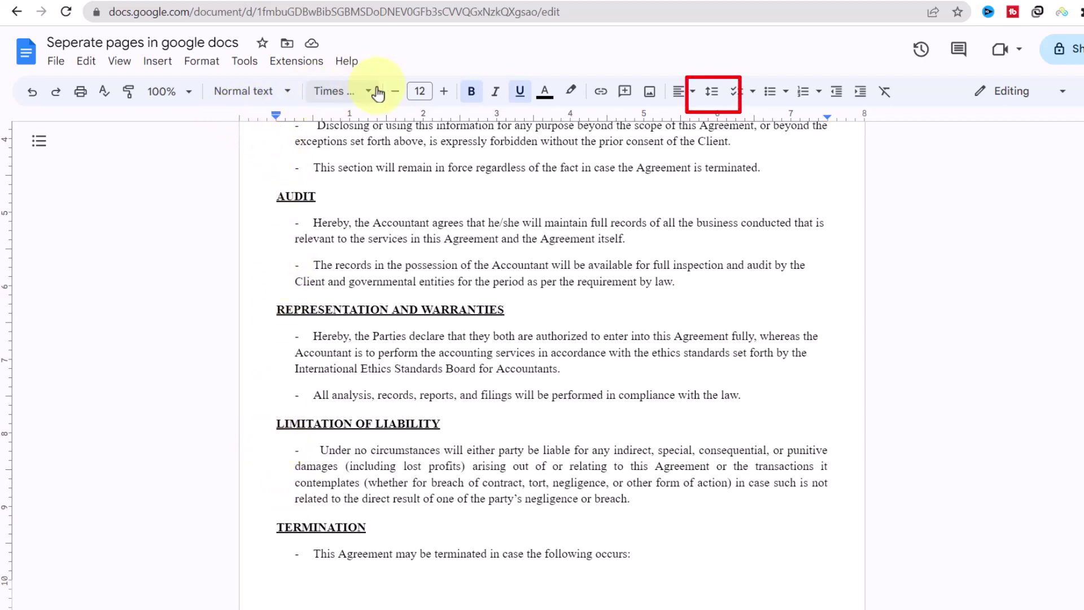
pyautogui.click(715, 98)
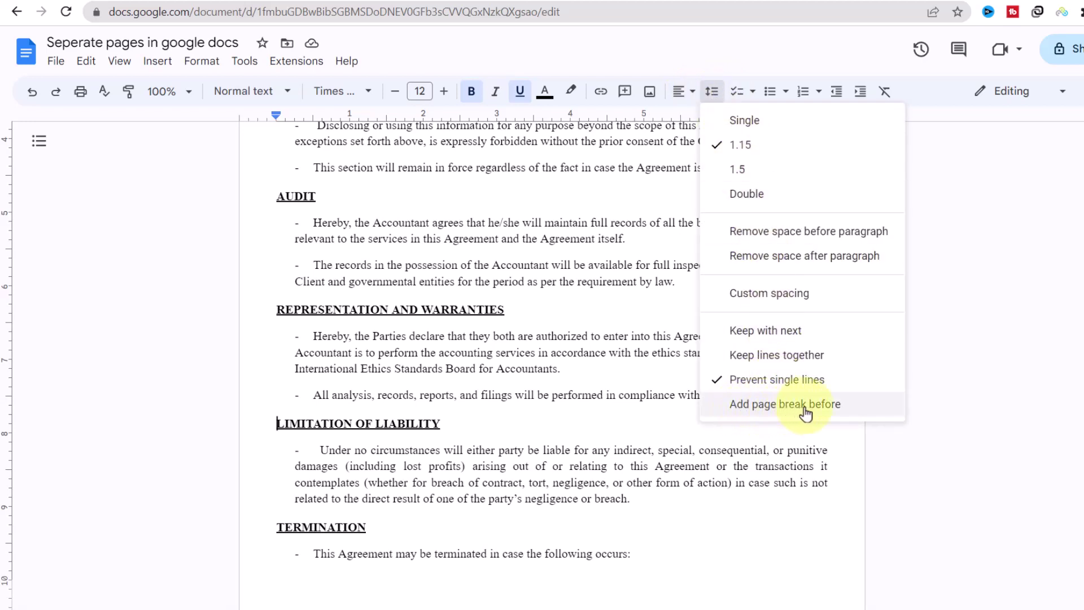
pyautogui.click(859, 405)
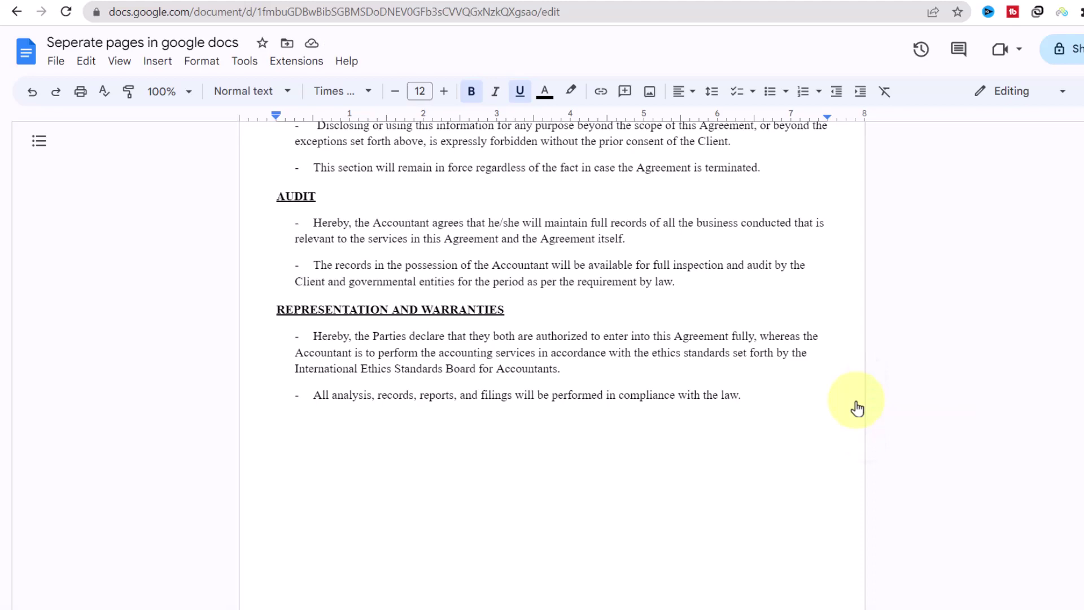
pyautogui.scroll(-9, 780, 385)
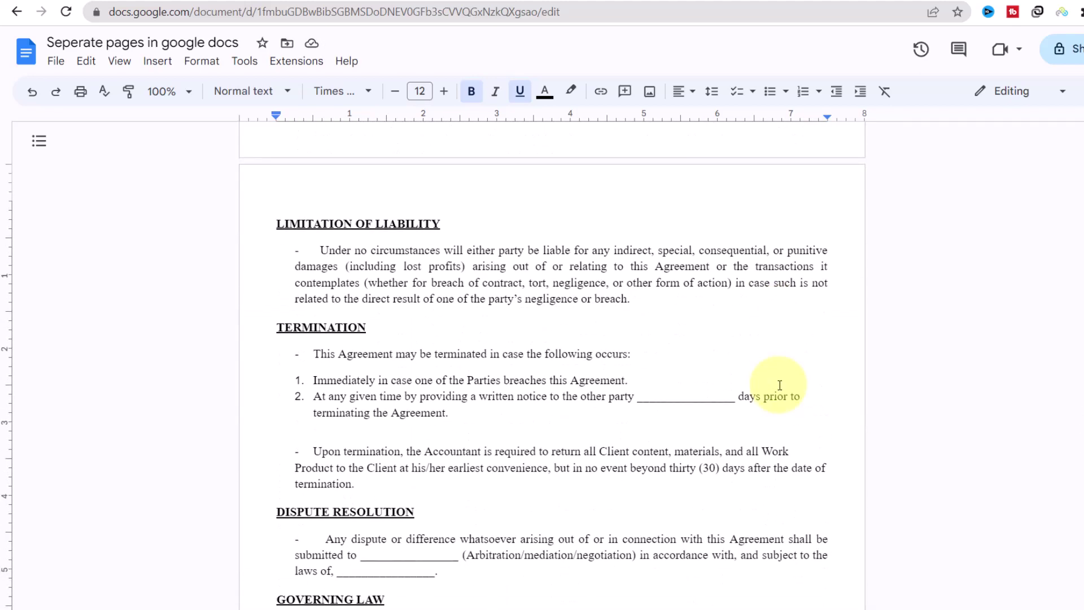
pyautogui.scroll(6, 780, 385)
pyautogui.scroll(-3, 779, 385)
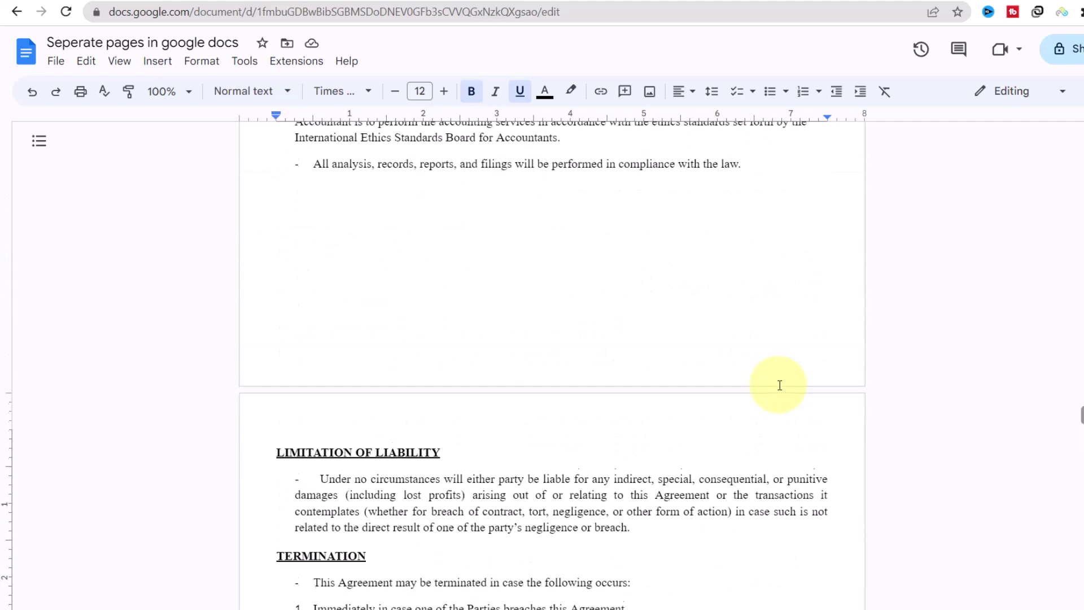
pyautogui.scroll(-2, 779, 386)
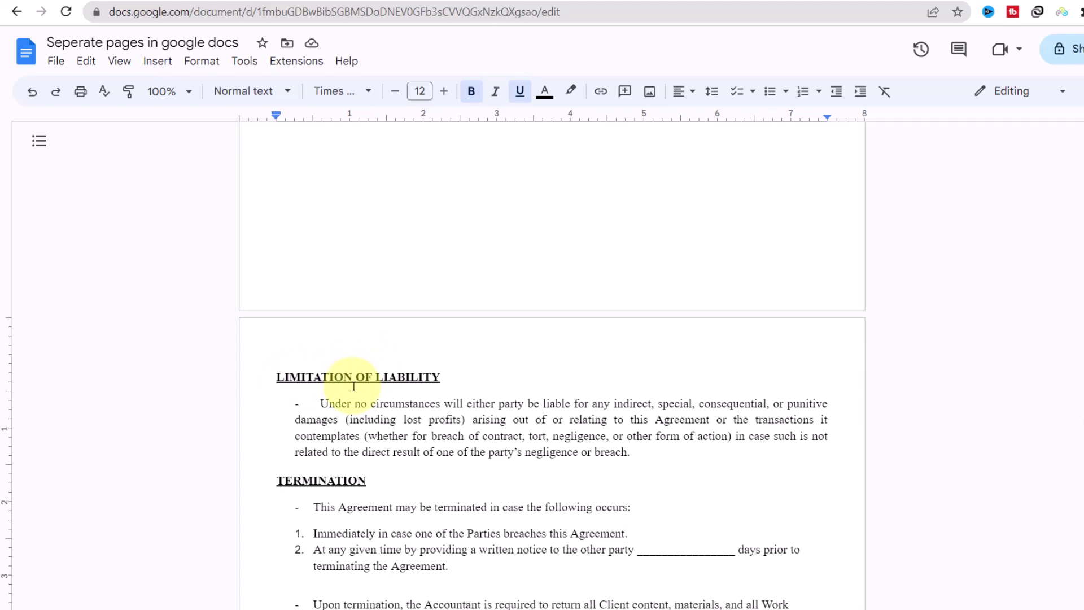
# - Insert a Ctrl+Enter page break before the GOVERNING LAW heading
pyautogui.scroll(-3, 351, 382)
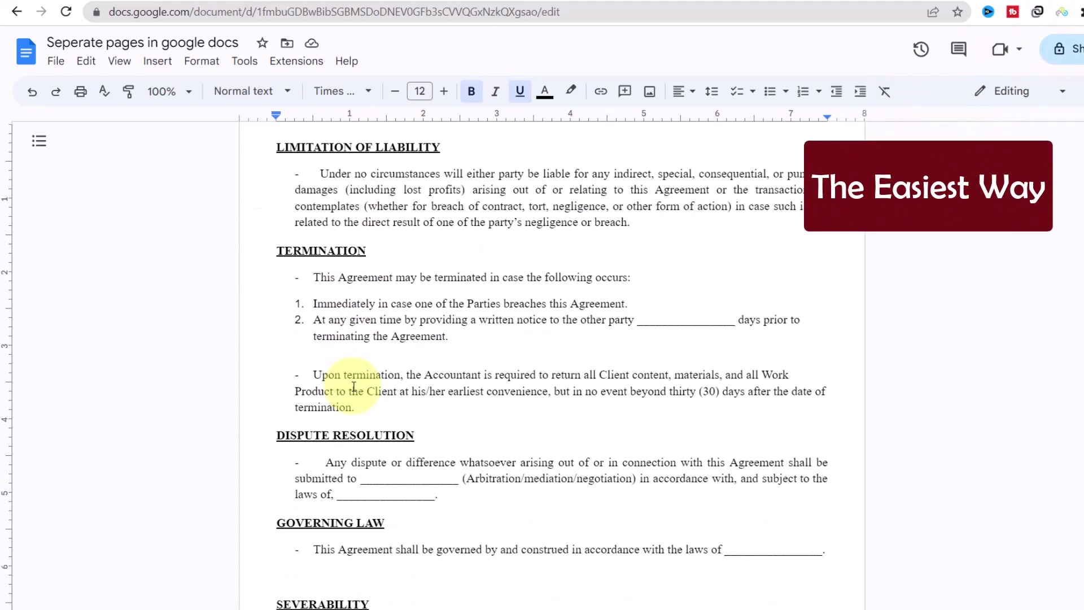
pyautogui.click(277, 522)
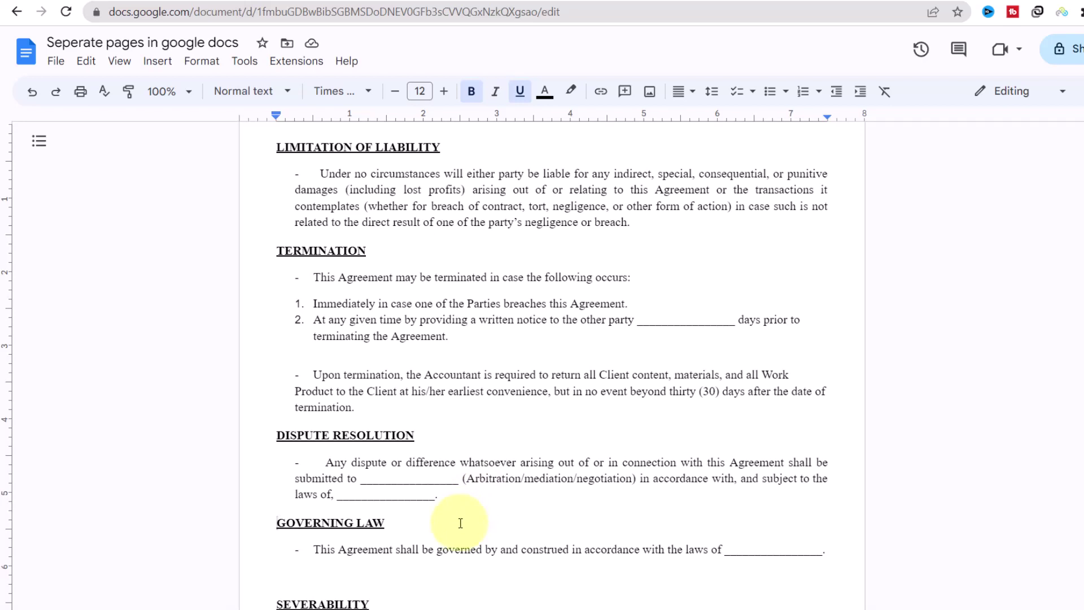
pyautogui.hotkey('ctrl', 'Return')
pyautogui.hotkey('ctrl', 'Return')
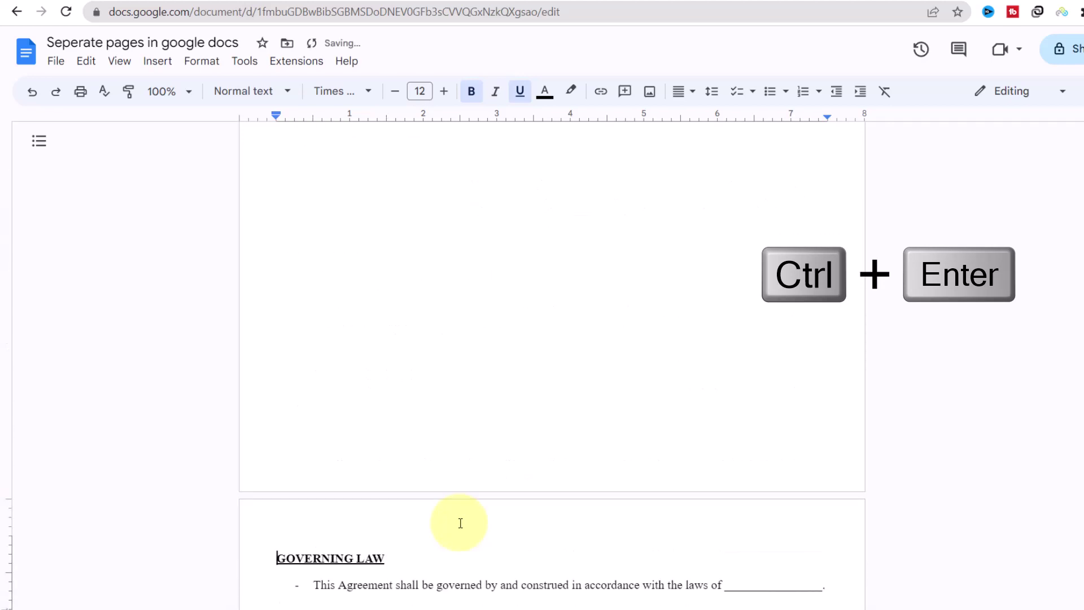
pyautogui.scroll(-4, 460, 524)
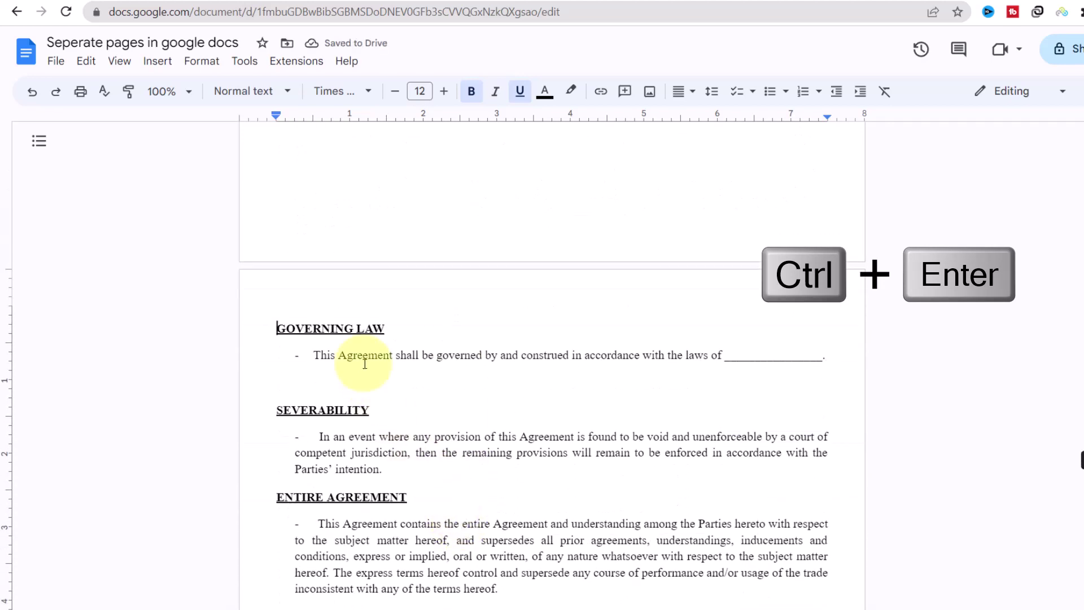
pyautogui.scroll(5, 418, 356)
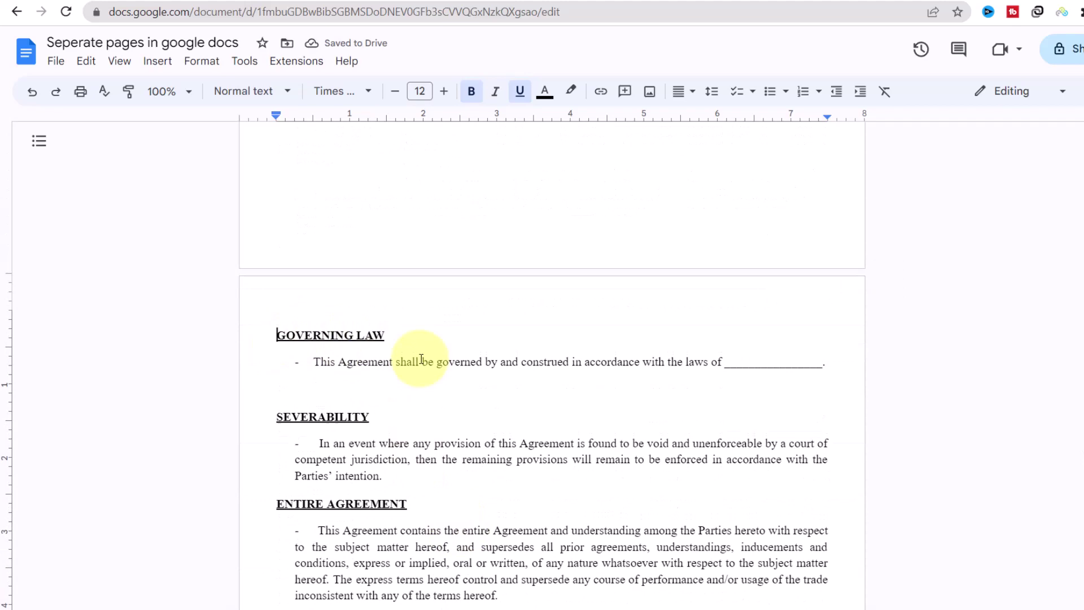
pyautogui.scroll(2, 421, 357)
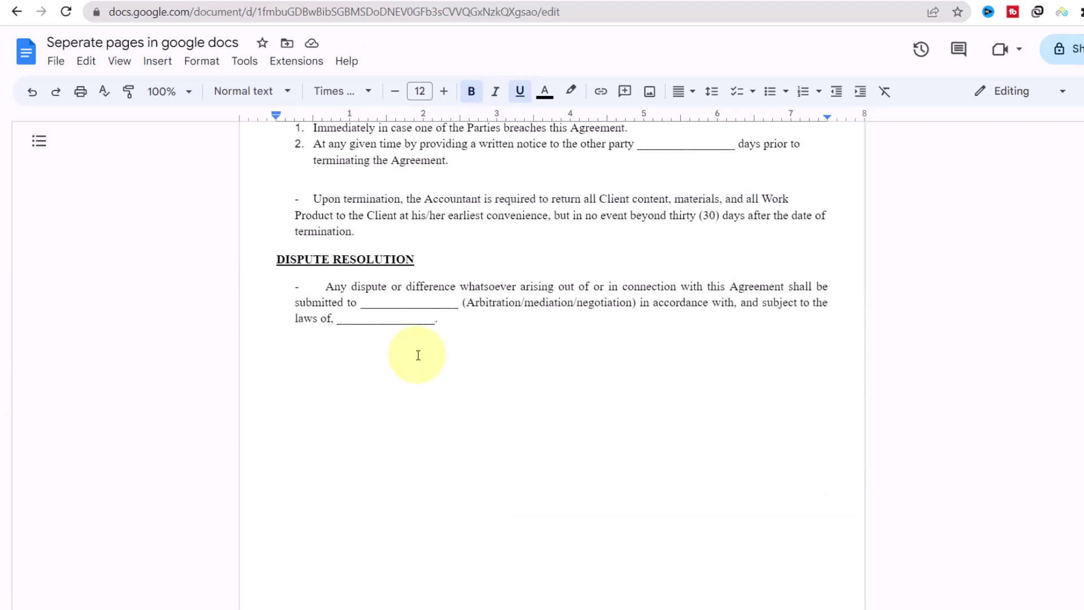
pyautogui.scroll(-8, 418, 355)
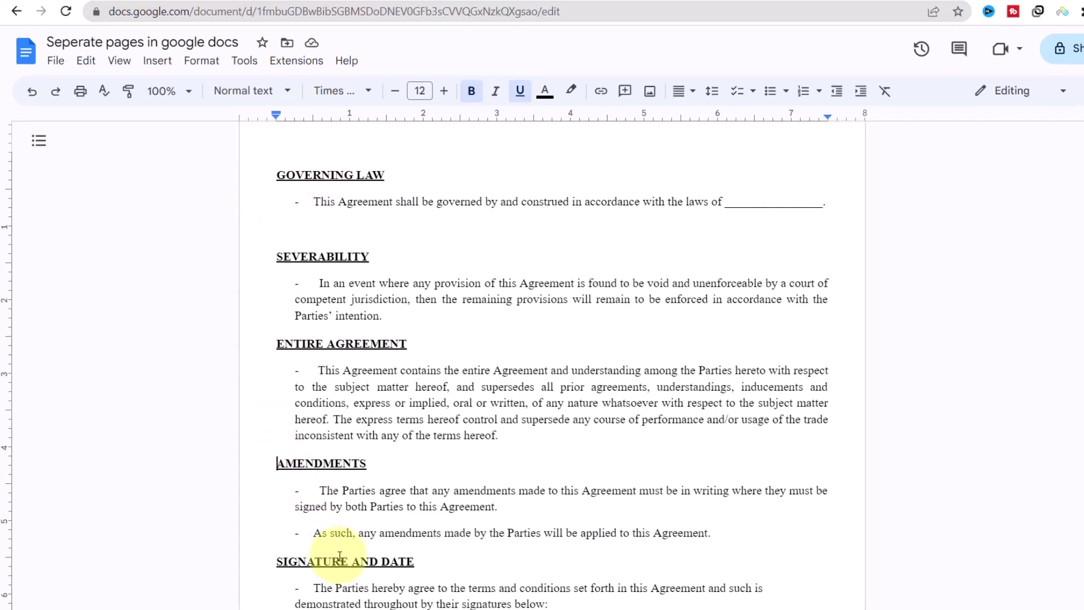
pyautogui.click(266, 437)
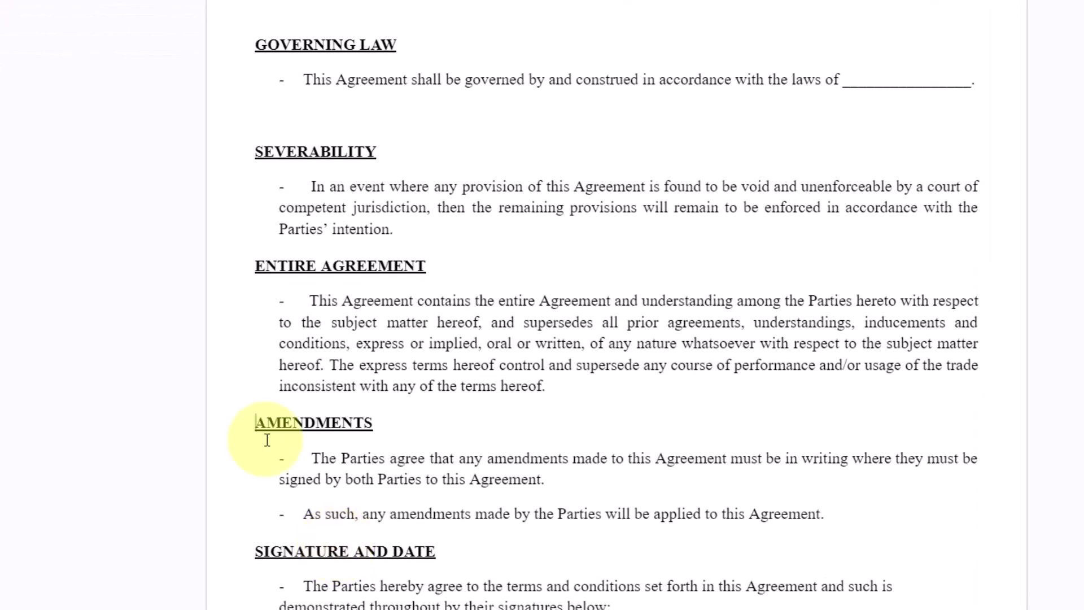
pyautogui.write('@bre')
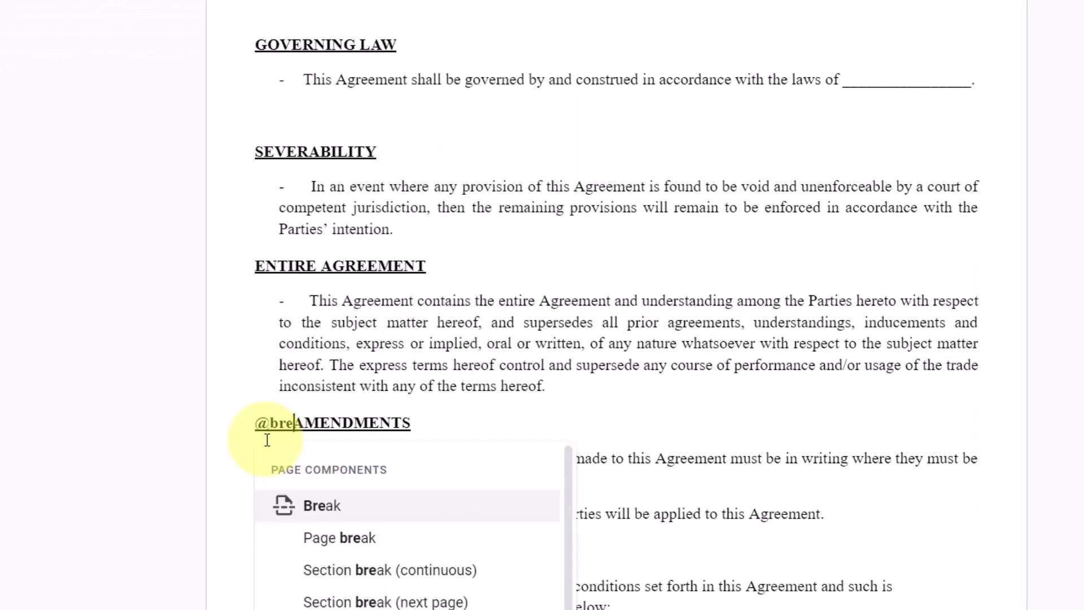
pyautogui.write('ak')
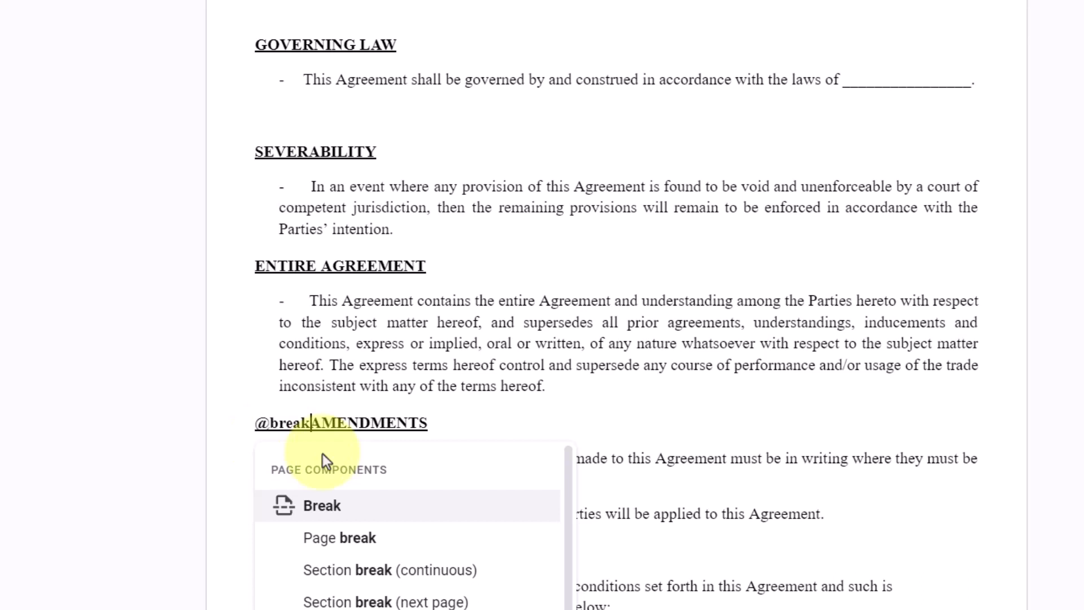
pyautogui.scroll(-2, 335, 448)
pyautogui.scroll(3, 363, 484)
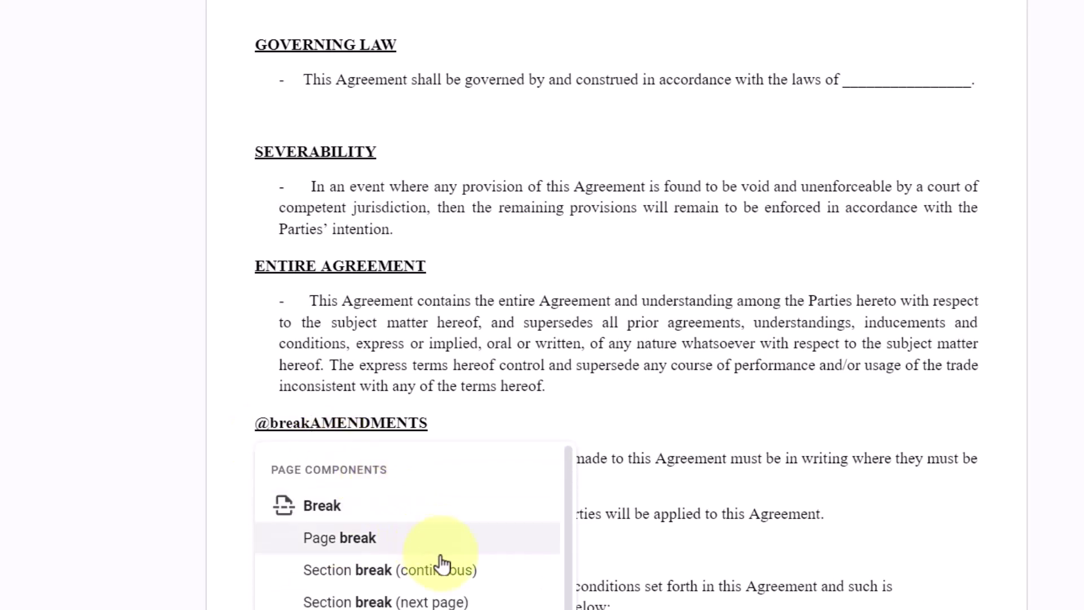
pyautogui.scroll(-2, 448, 581)
pyautogui.scroll(2, 370, 552)
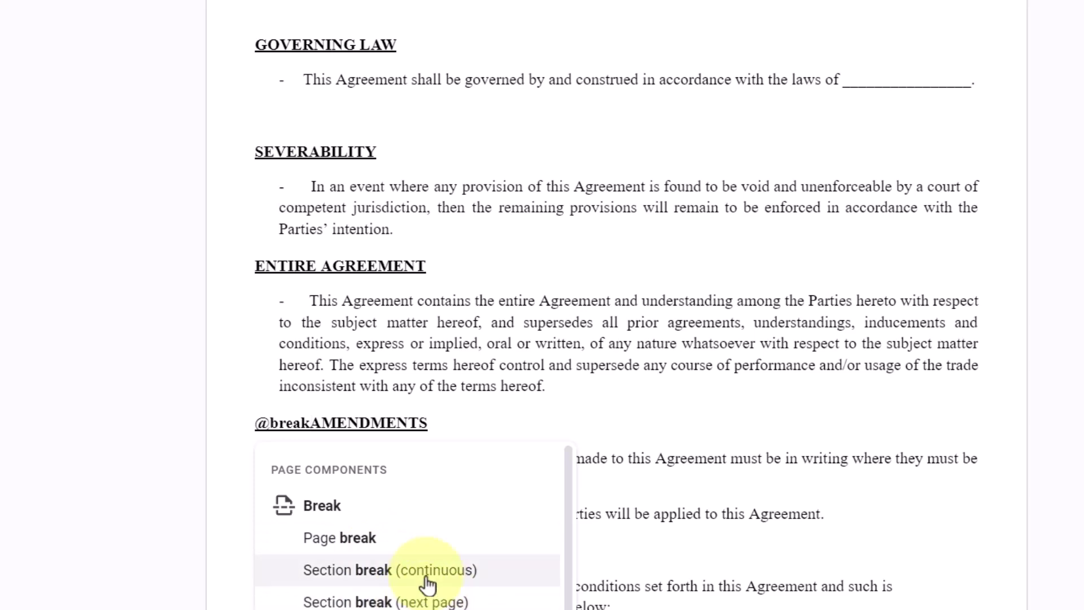
pyautogui.click(377, 547)
pyautogui.scroll(-5, 395, 549)
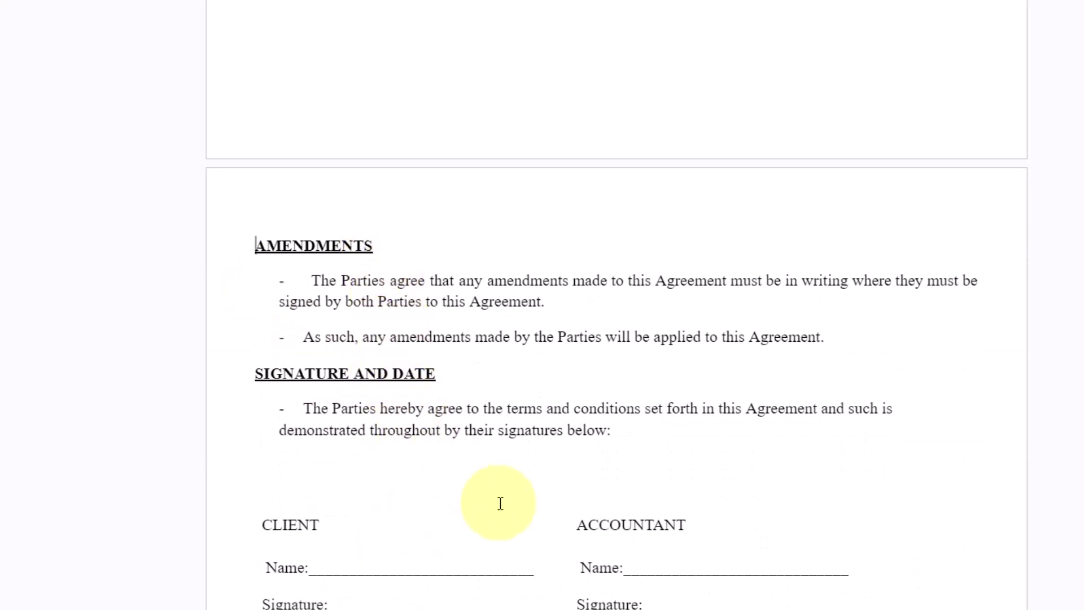
pyautogui.scroll(5, 500, 503)
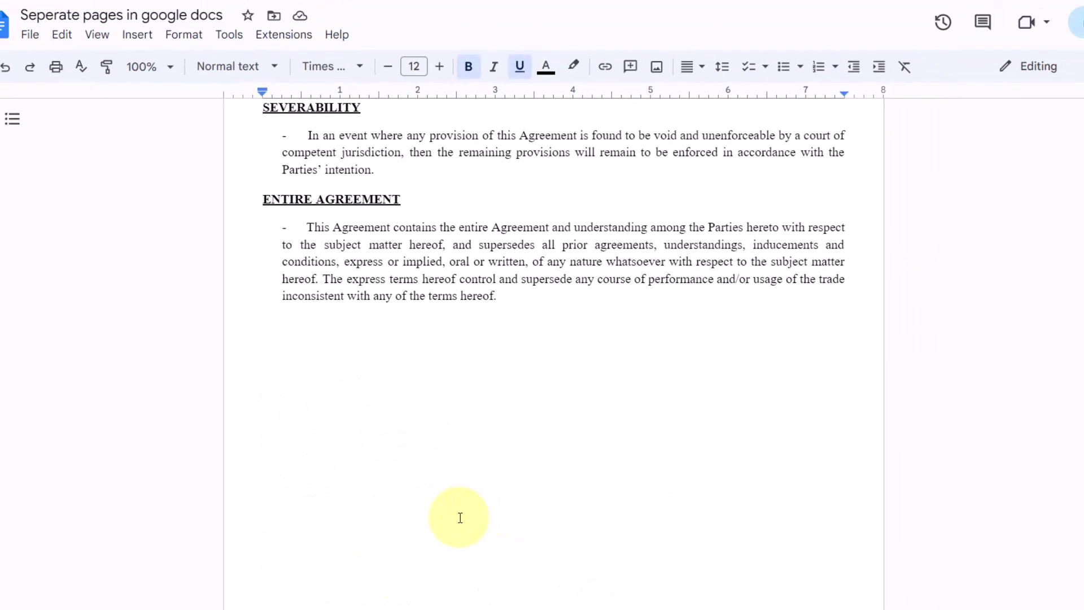
pyautogui.scroll(-5, 460, 518)
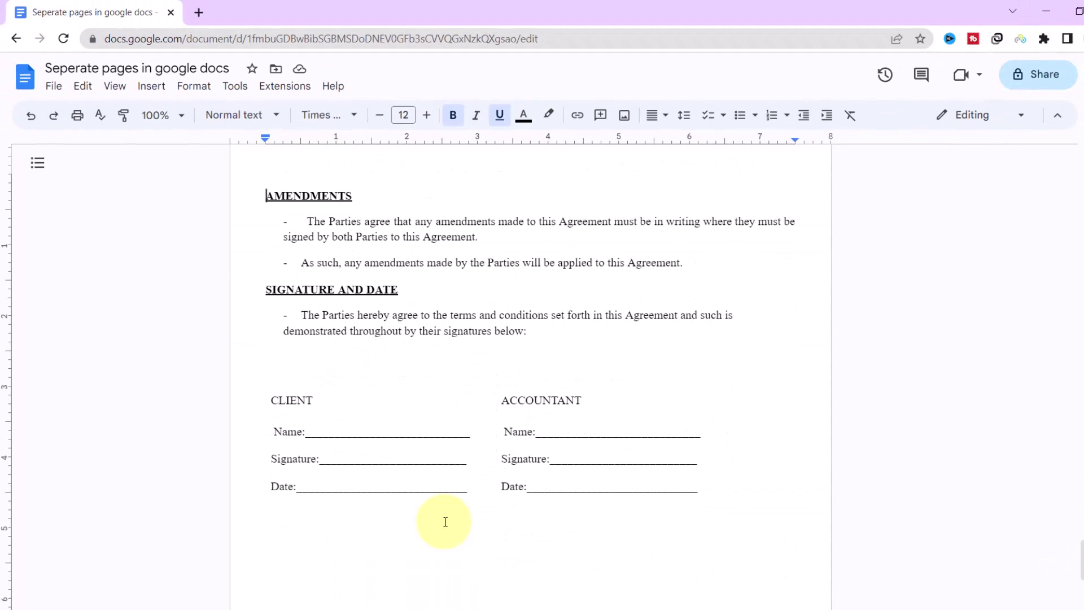
pyautogui.moveTo(1082, 561); pyautogui.dragTo(1048, 116)
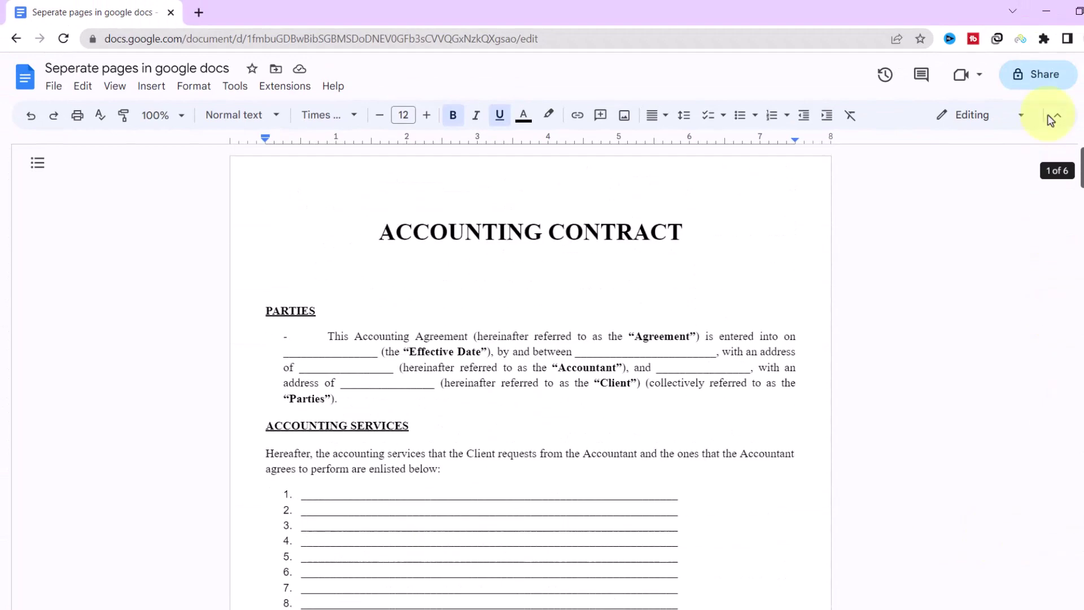
# - Download the contract as a PDF Document (.pdf) and show the download's options
pyautogui.click(54, 86)
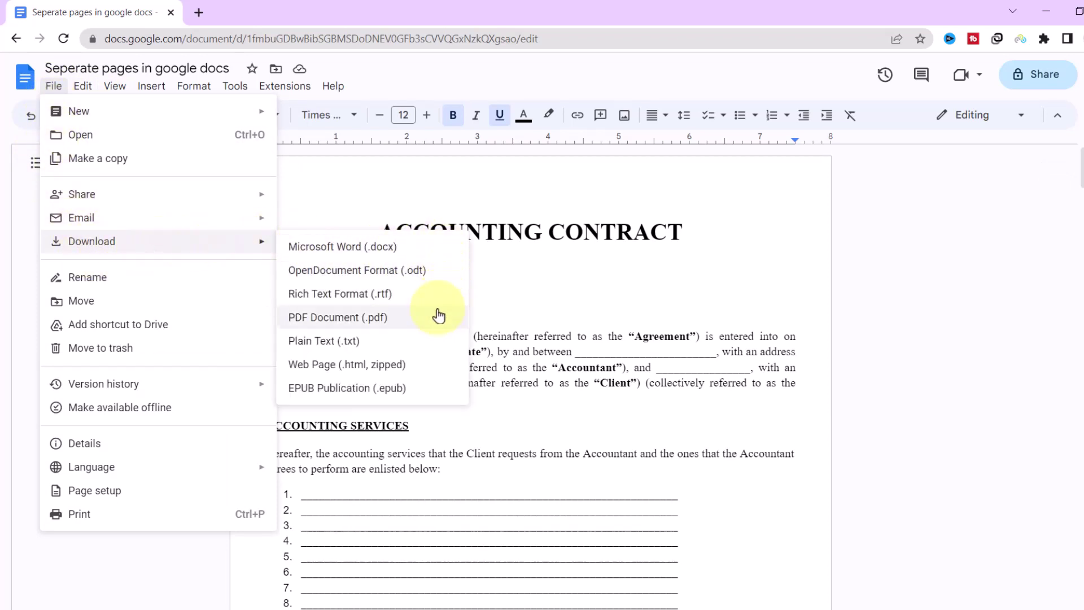
pyautogui.click(425, 331)
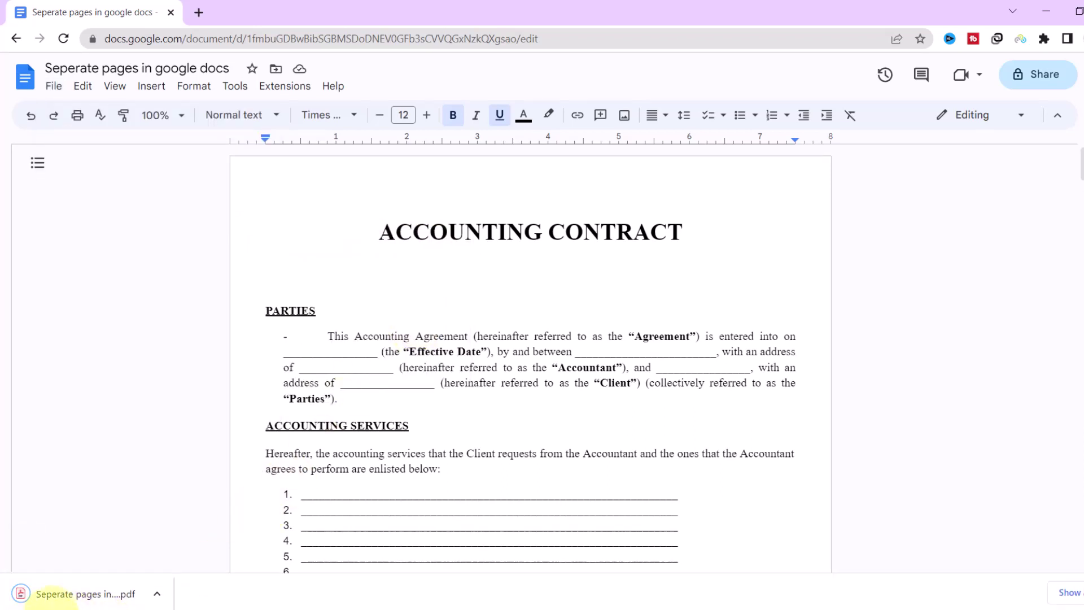
pyautogui.click(155, 595)
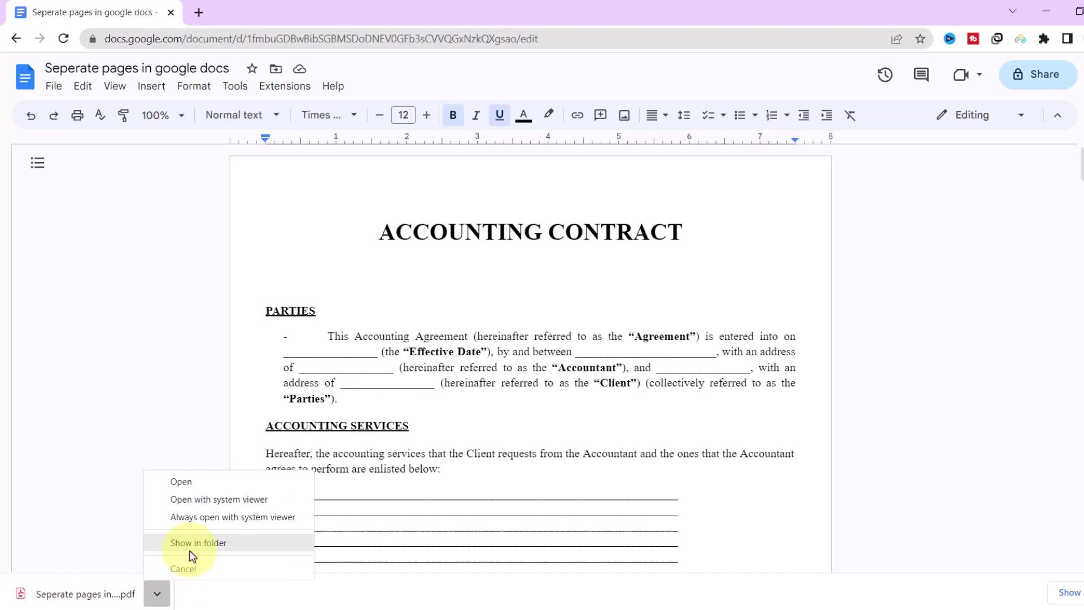
# - Open the downloaded PDF in Chrome, review its six pages, and return to page 1
pyautogui.click(193, 488)
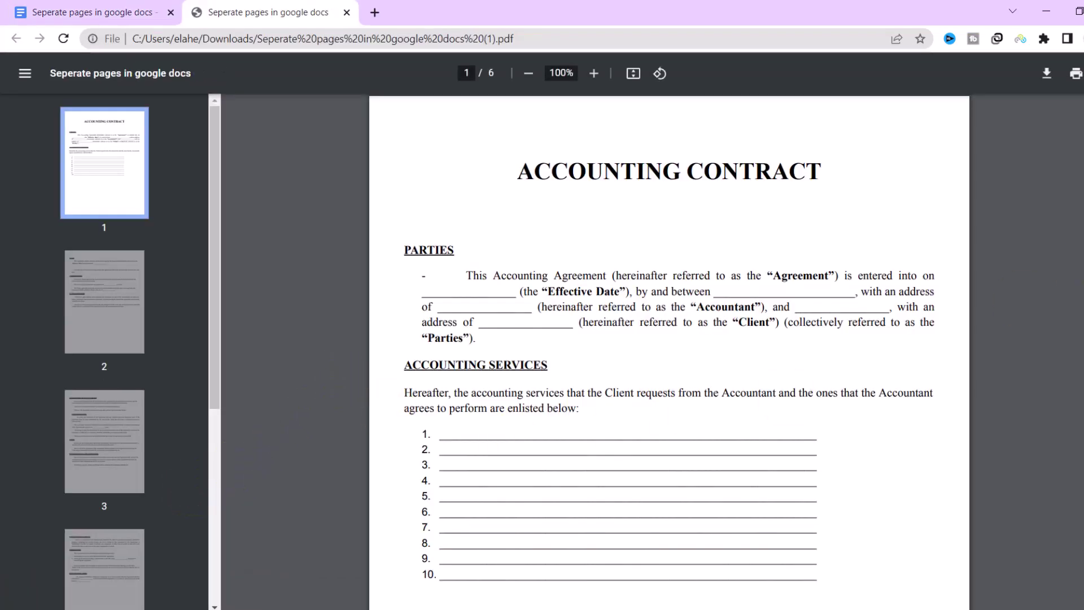
pyautogui.scroll(-20, 1081, 308)
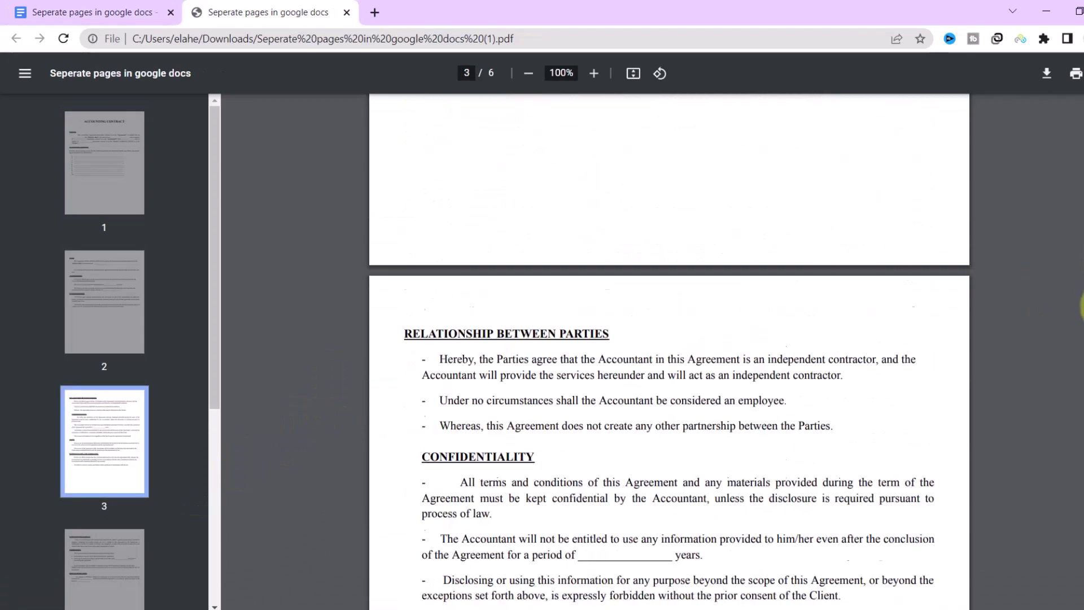
pyautogui.moveTo(1082, 307); pyautogui.dragTo(1082, 582)
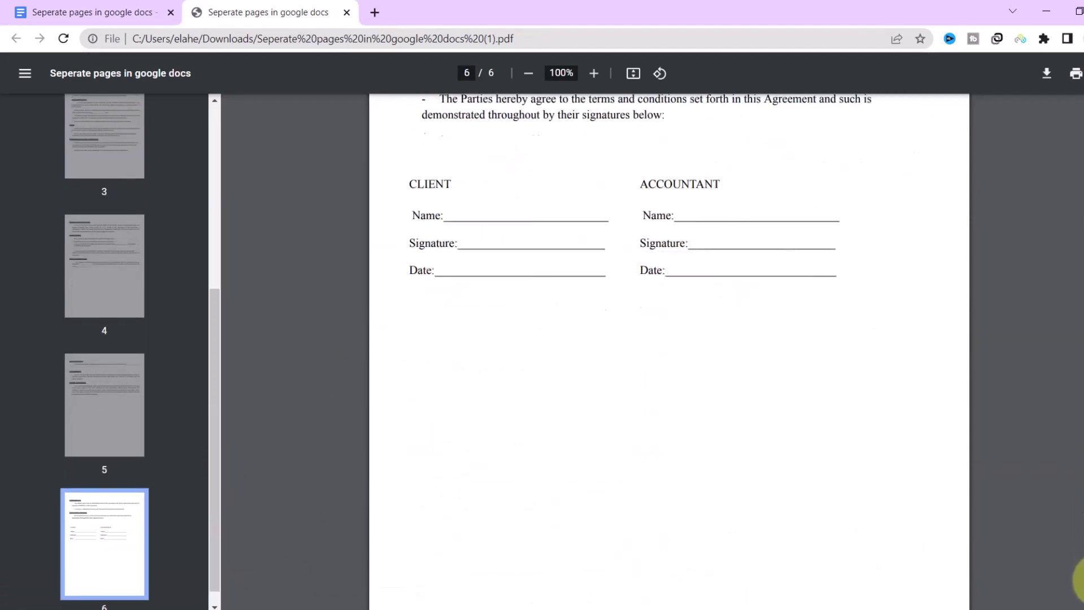
pyautogui.scroll(20, 669, 350)
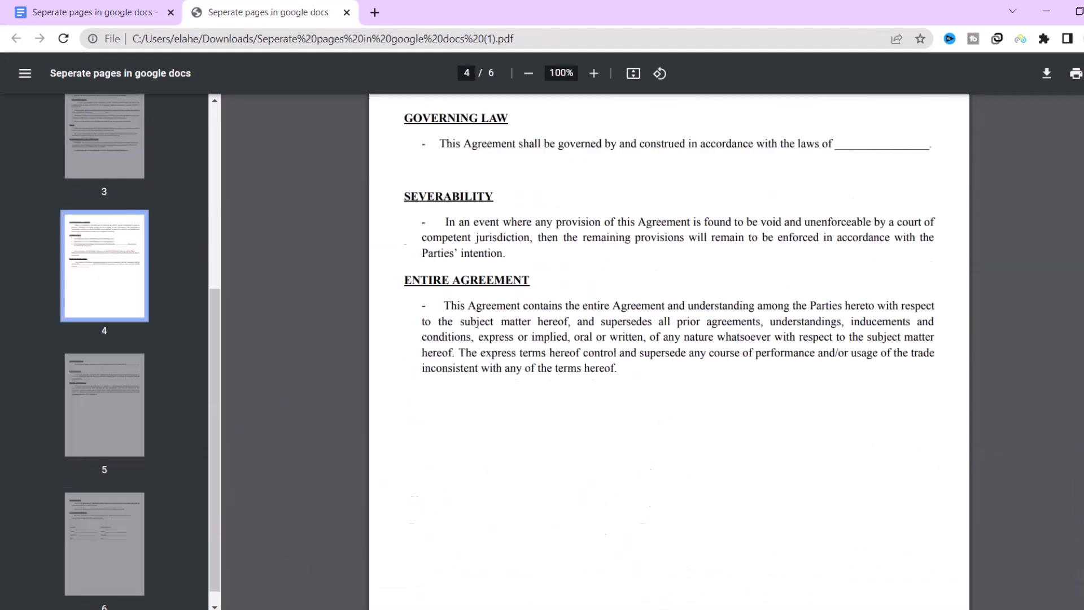
pyautogui.press('Home')
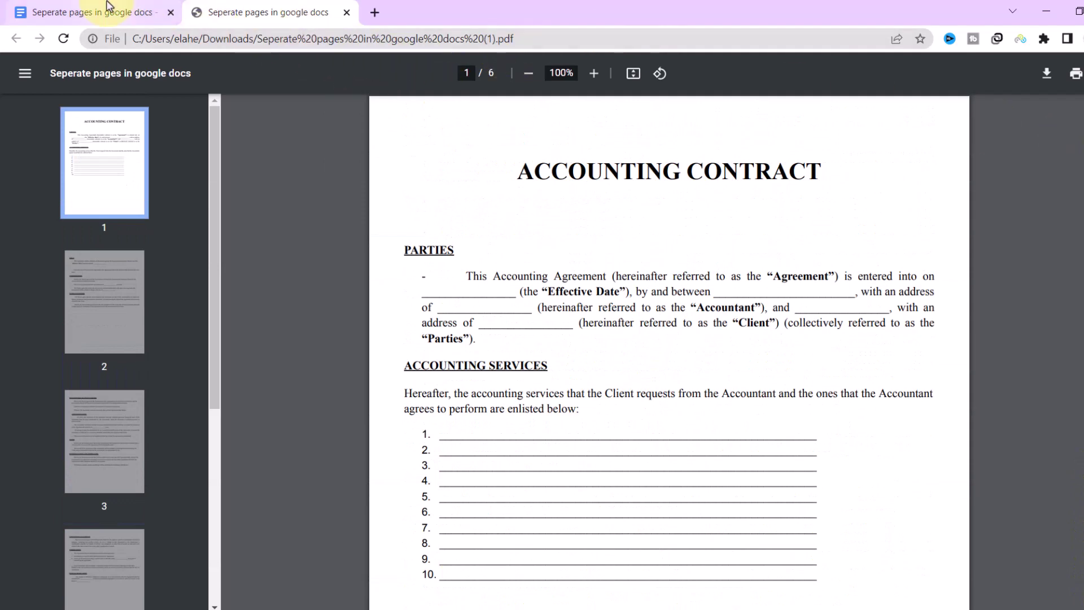
# - Print the document to Save as PDF with custom pages 3,4
pyautogui.click(109, 6)
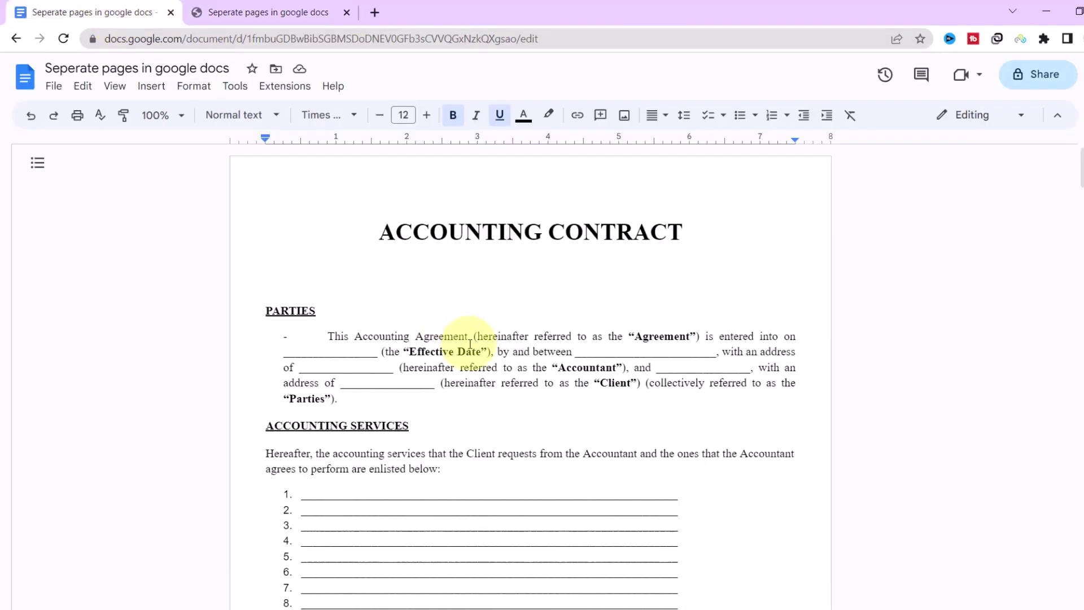
pyautogui.hotkey('ctrl', 'p')
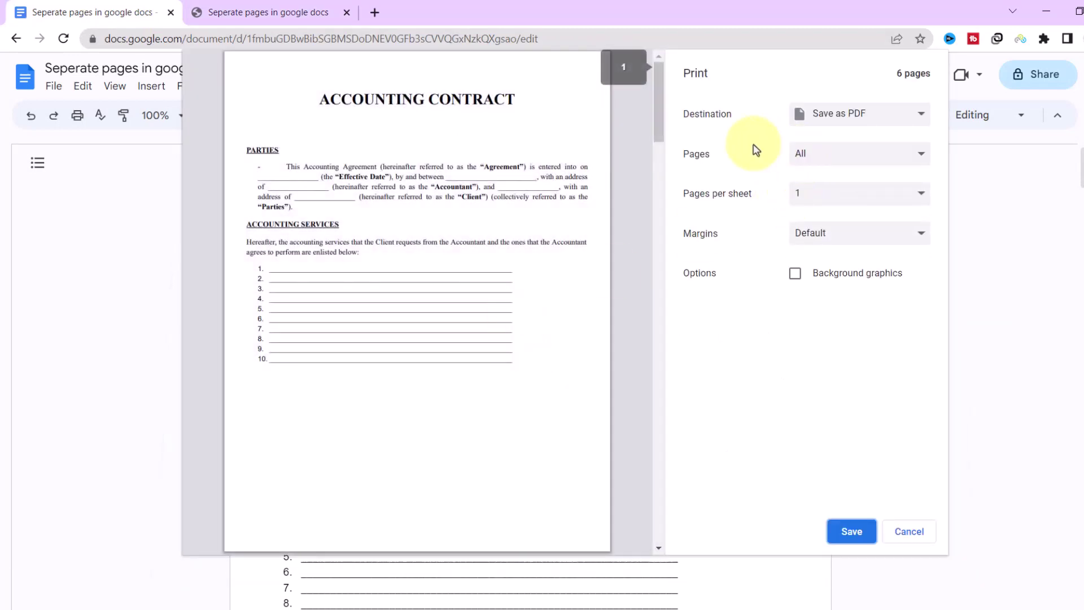
pyautogui.moveTo(655, 120); pyautogui.dragTo(646, 76)
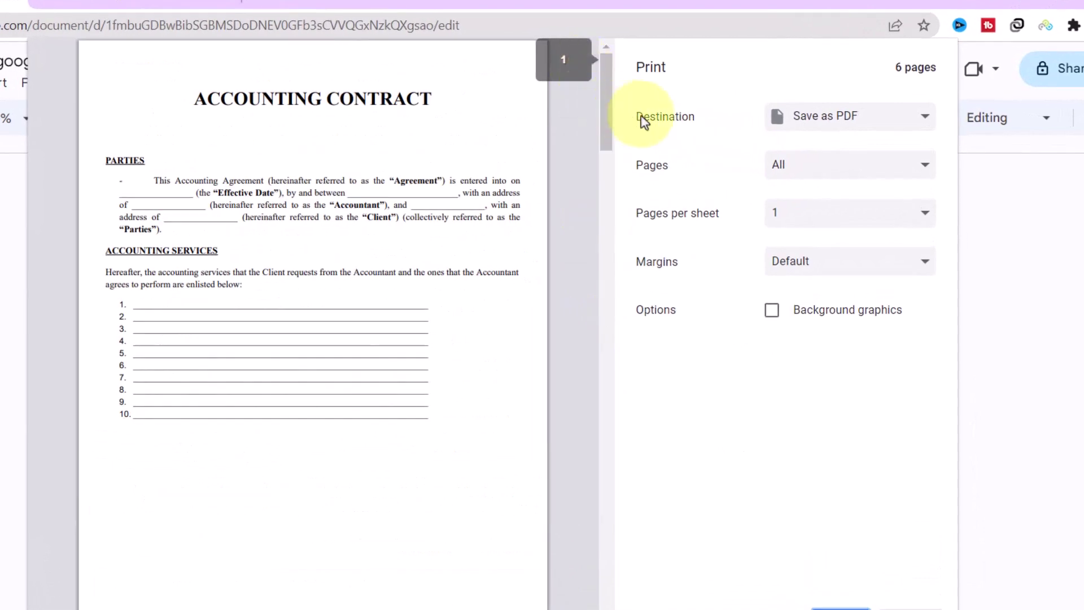
pyautogui.click(819, 117)
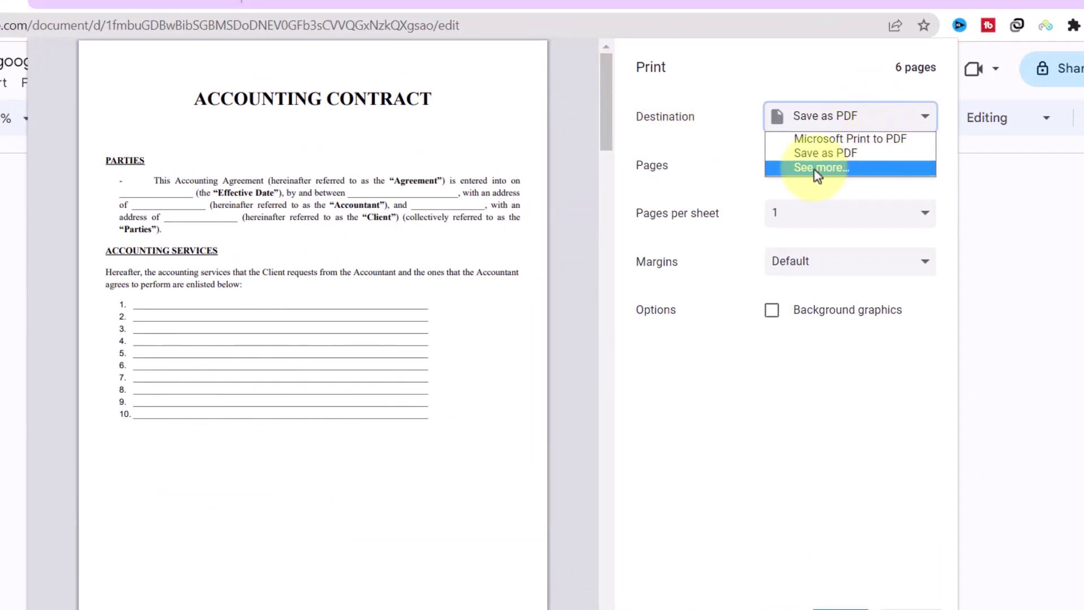
pyautogui.click(856, 154)
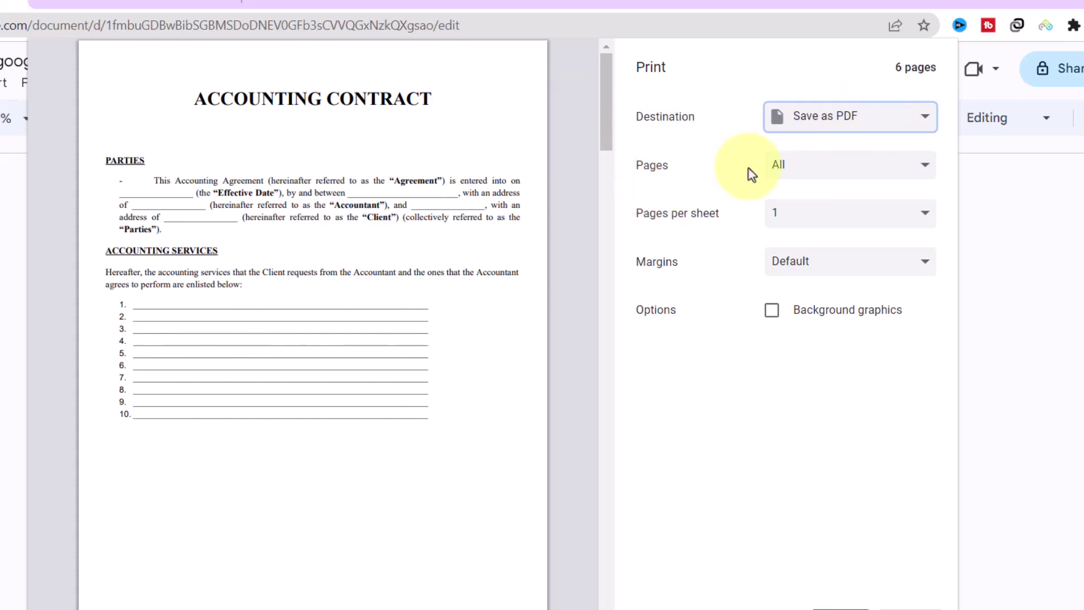
pyautogui.click(822, 168)
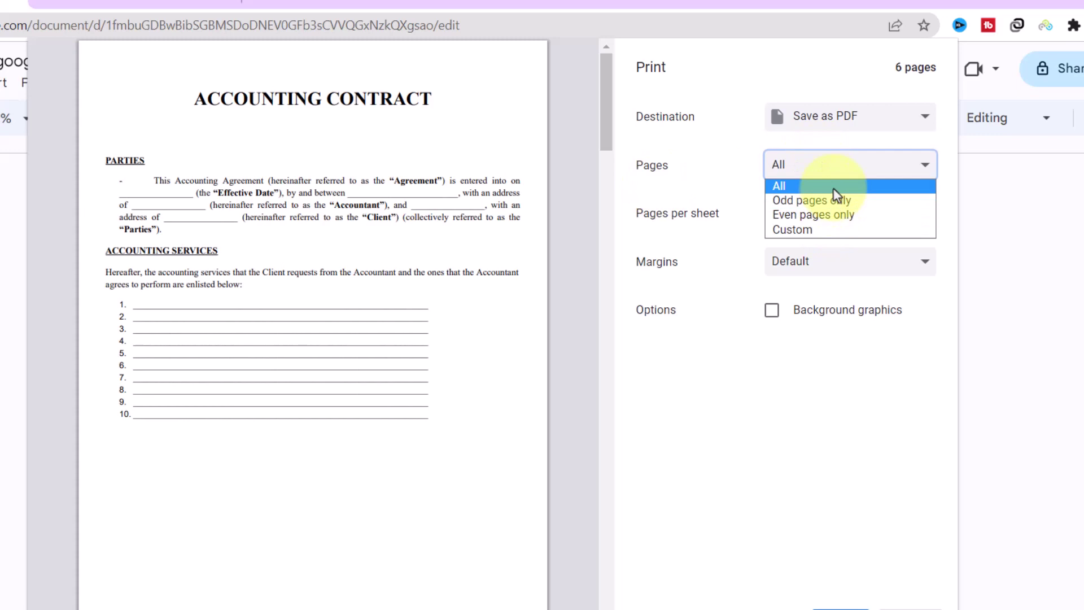
pyautogui.click(842, 231)
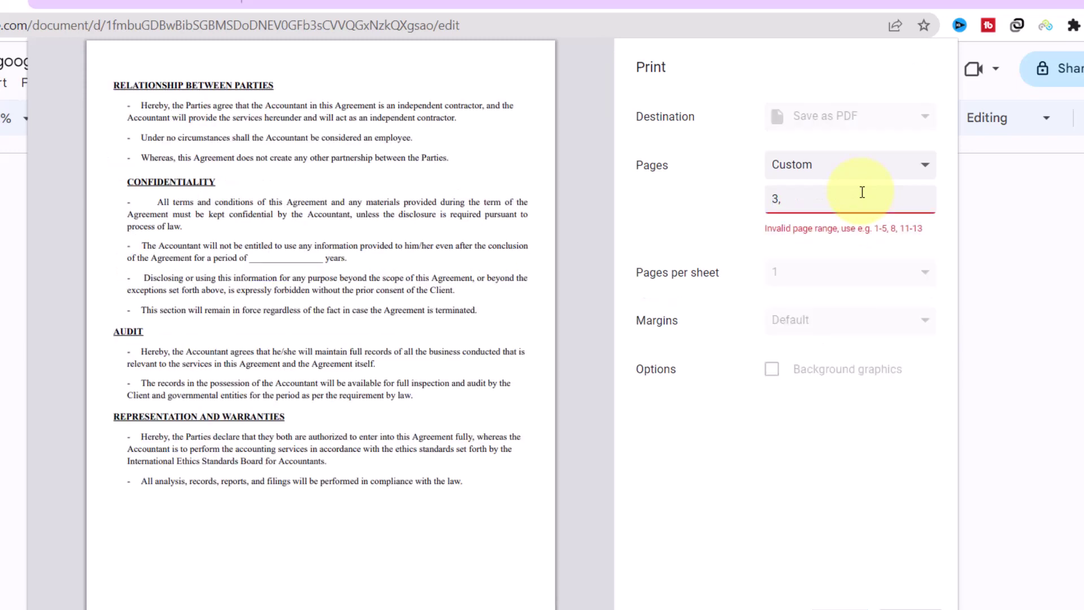
pyautogui.write('3,4')
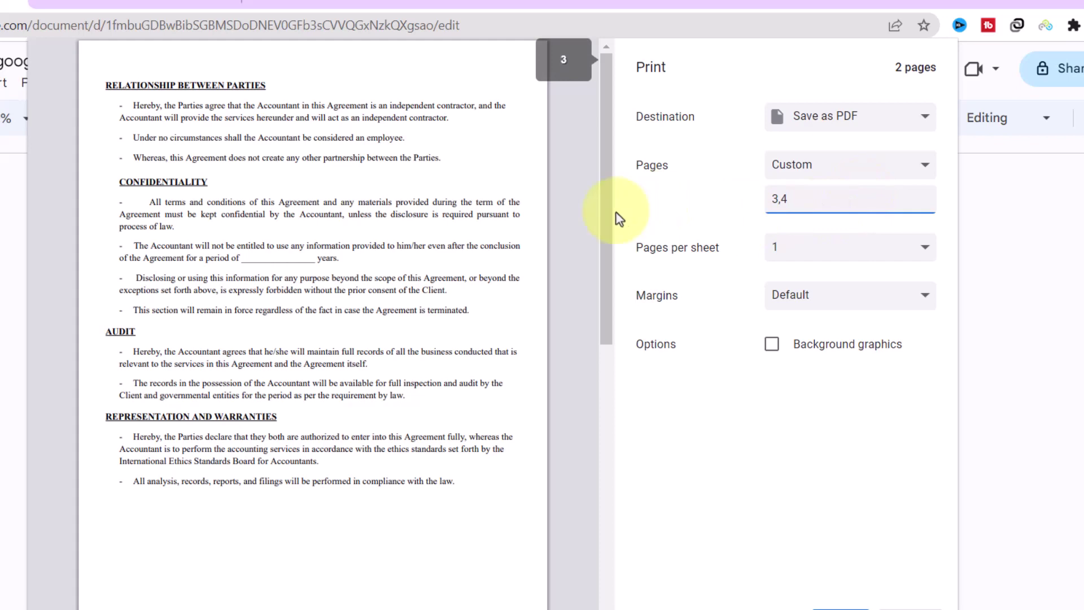
pyautogui.moveTo(614, 236); pyautogui.dragTo(628, 186)
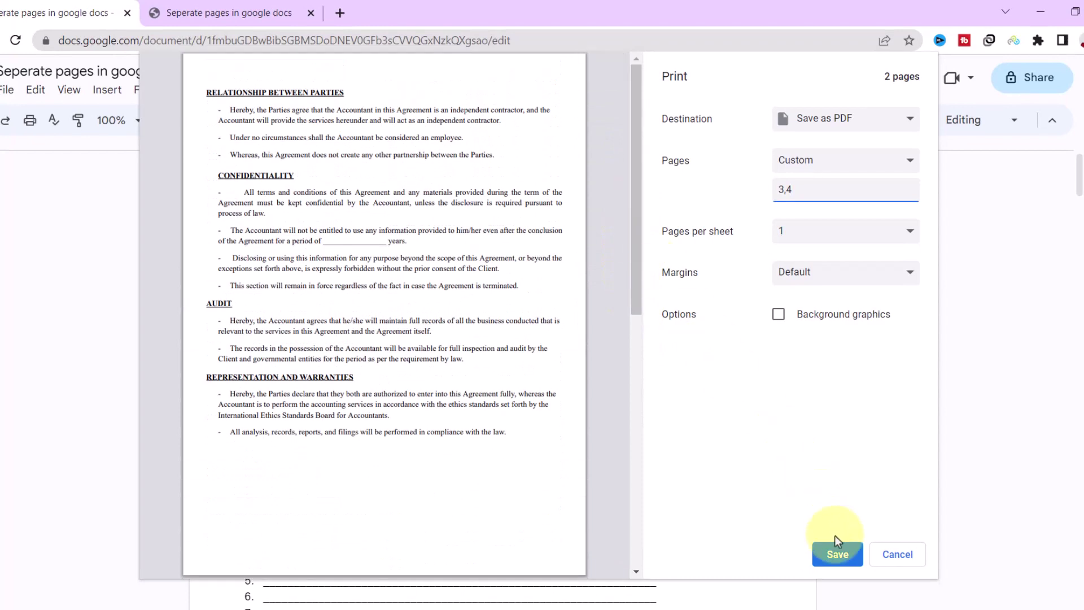
# - Save the pages 3–4 PDF as 'Seperate pages in google docs - Google Docs'
pyautogui.click(833, 561)
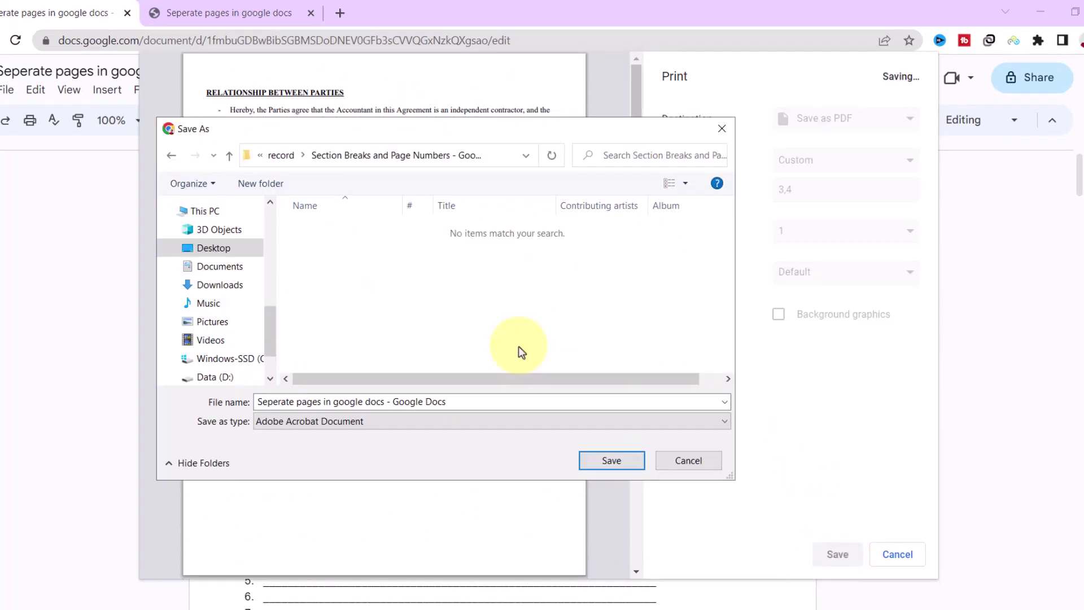
pyautogui.click(611, 461)
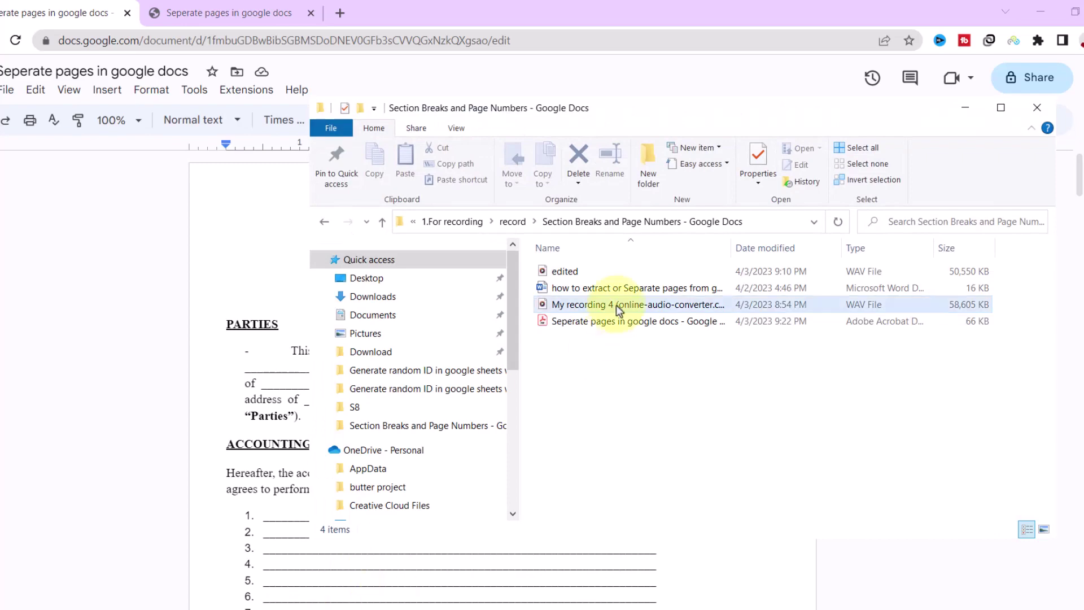
# - Check the saved two-page PDF in Acrobat Reader, then minimize Reader and File Explorer
pyautogui.click(615, 305)
pyautogui.doubleClick(636, 311)
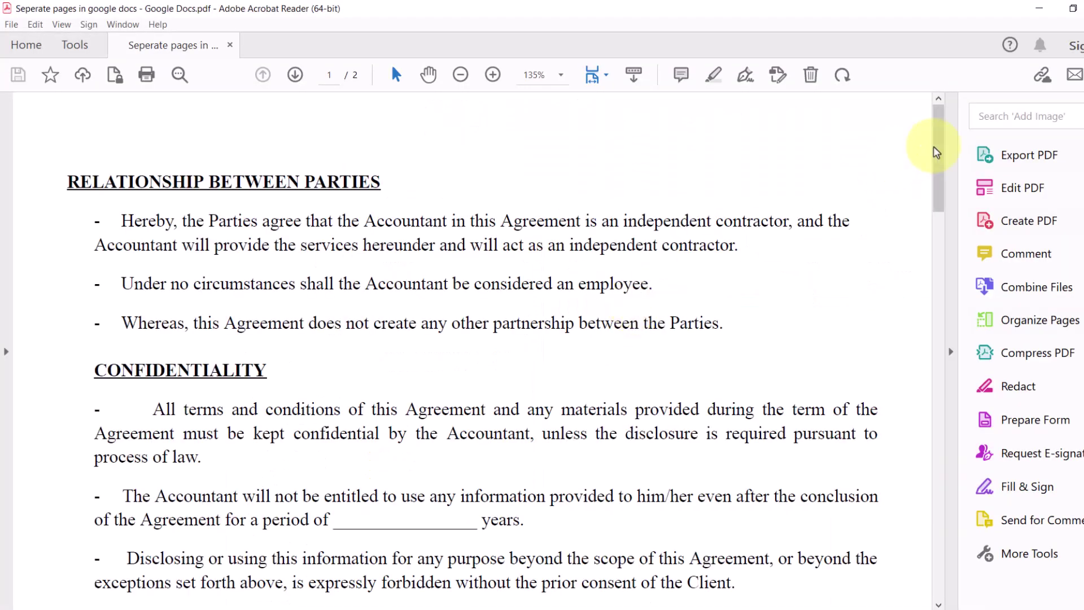
pyautogui.moveTo(937, 152); pyautogui.dragTo(990, 129)
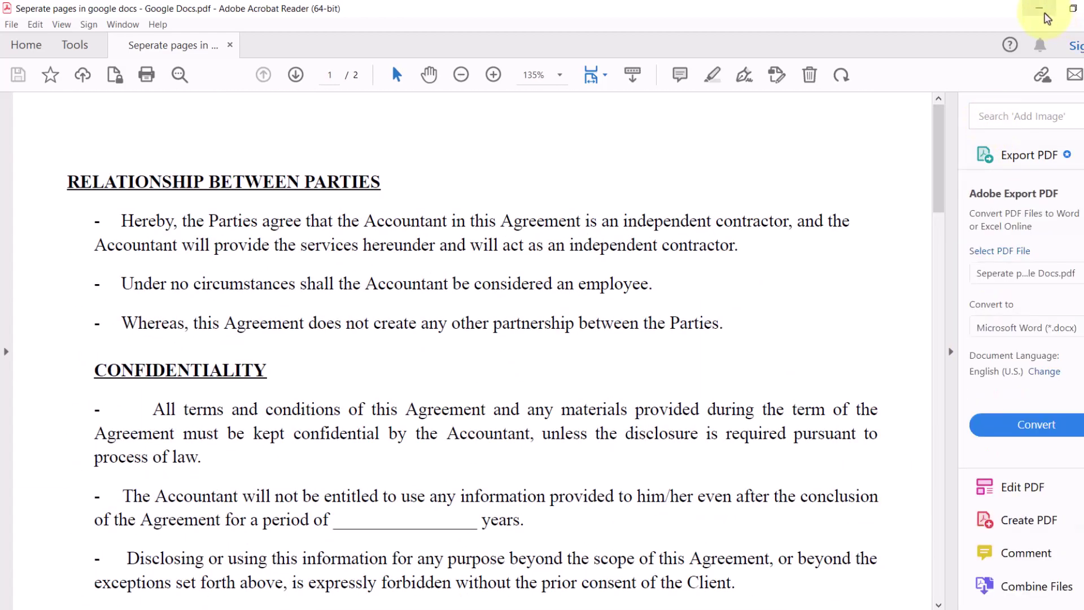
pyautogui.click(1041, 10)
pyautogui.click(970, 102)
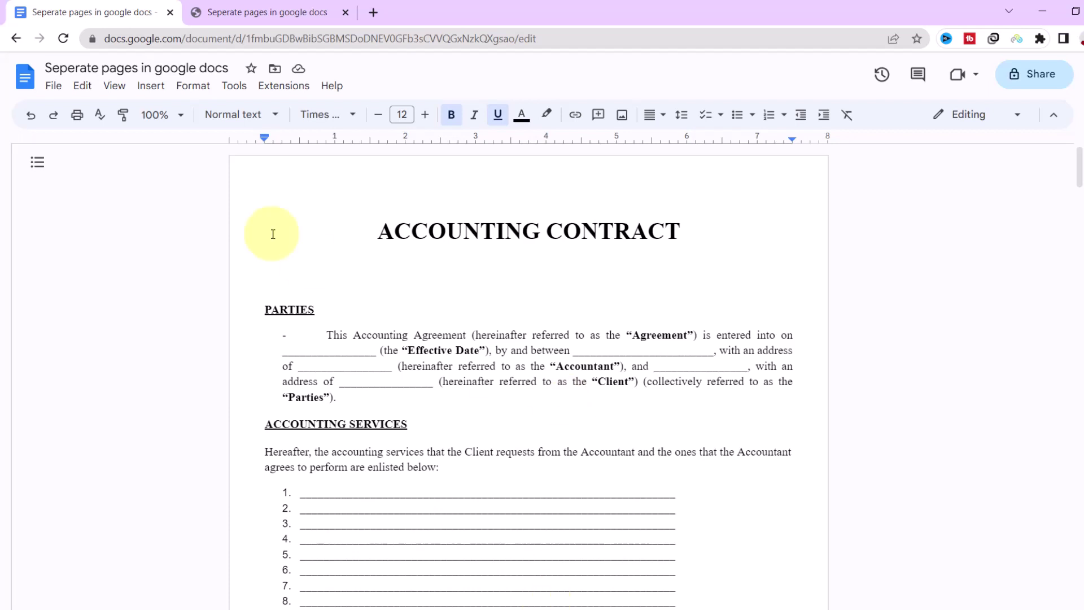
# - Switch the contract to Pageless format in Page setup
pyautogui.click(54, 86)
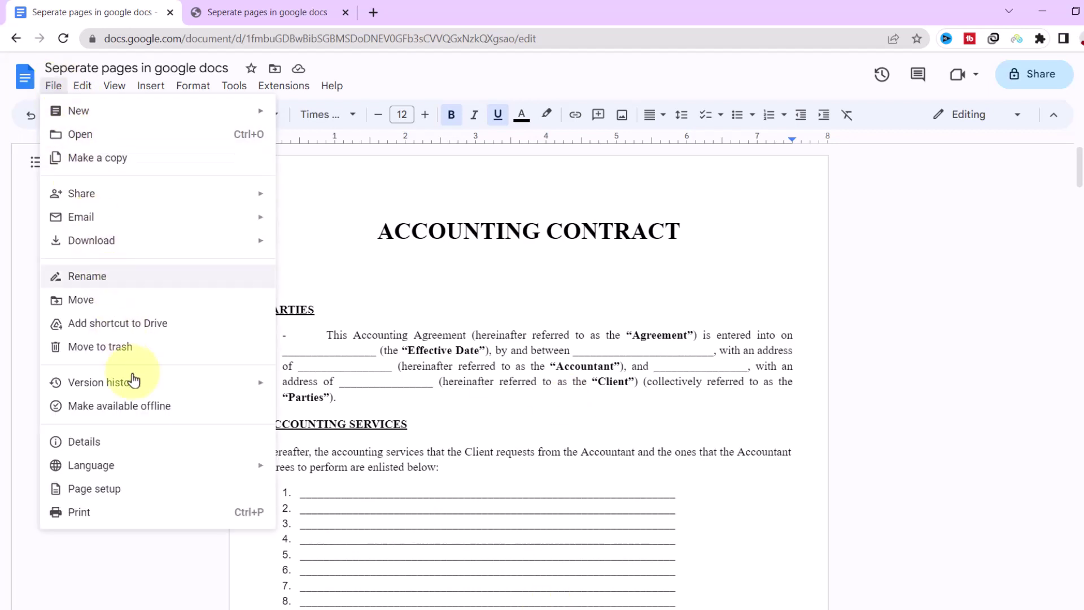
pyautogui.click(160, 505)
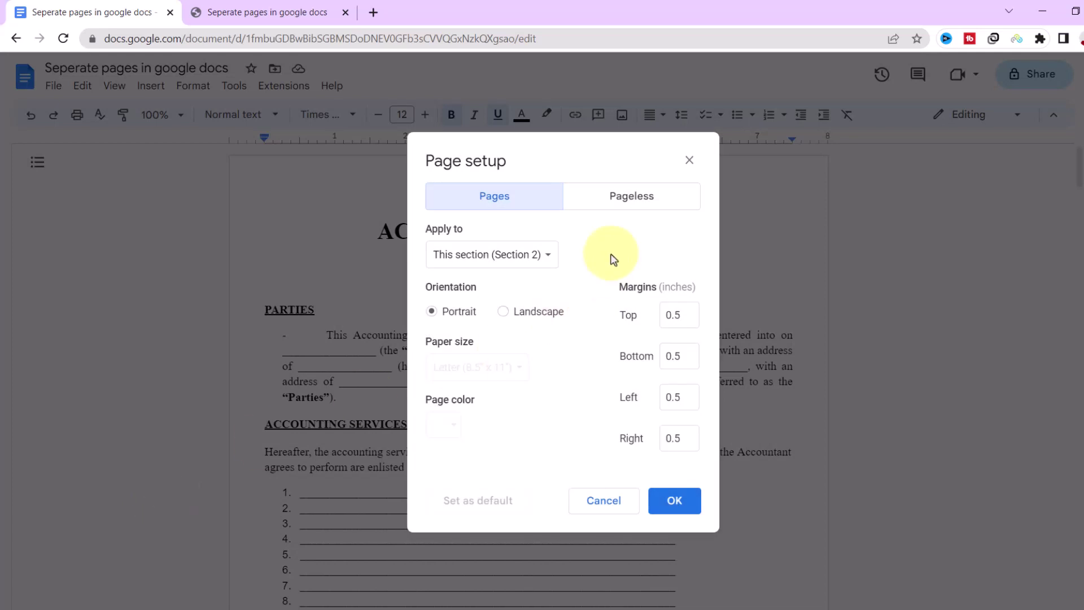
pyautogui.click(667, 203)
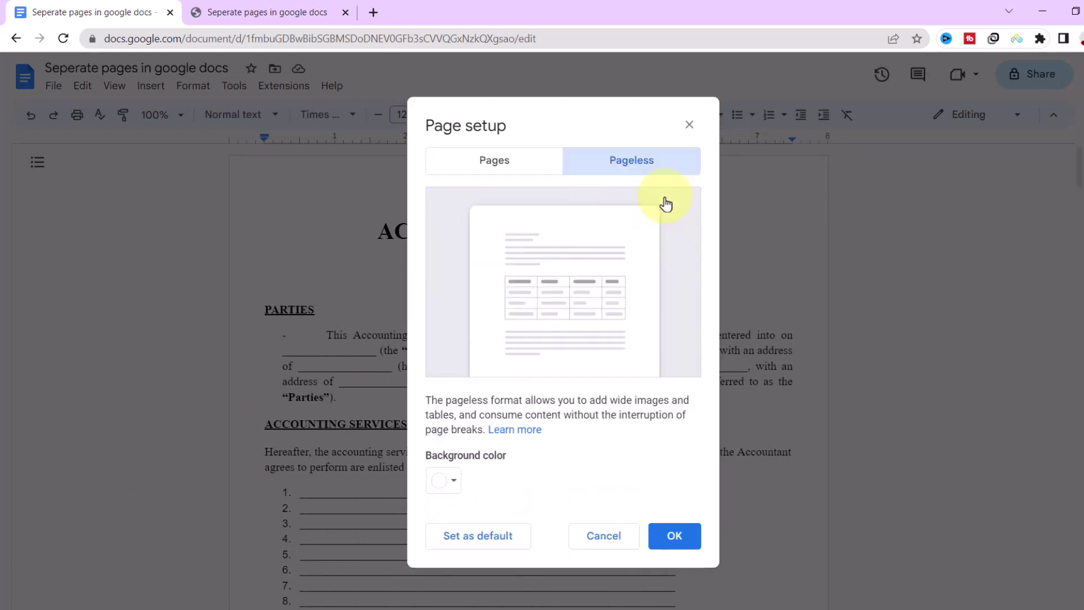
pyautogui.click(671, 538)
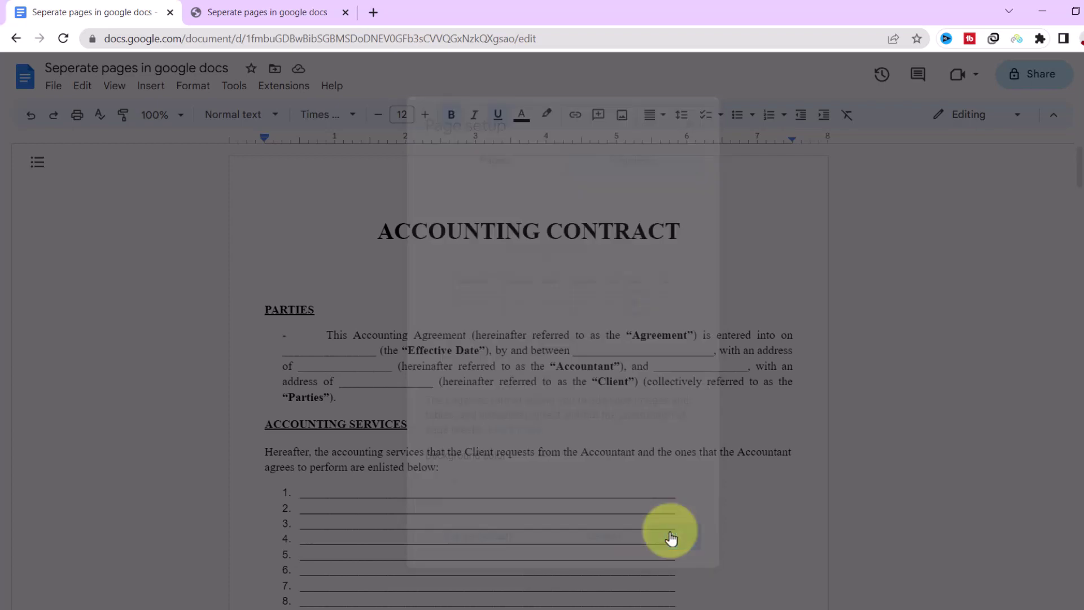
# - Delete the page breaks above the TERM, GOVERNING LAW and AMENDMENTS headings
pyautogui.scroll(-4, 685, 371)
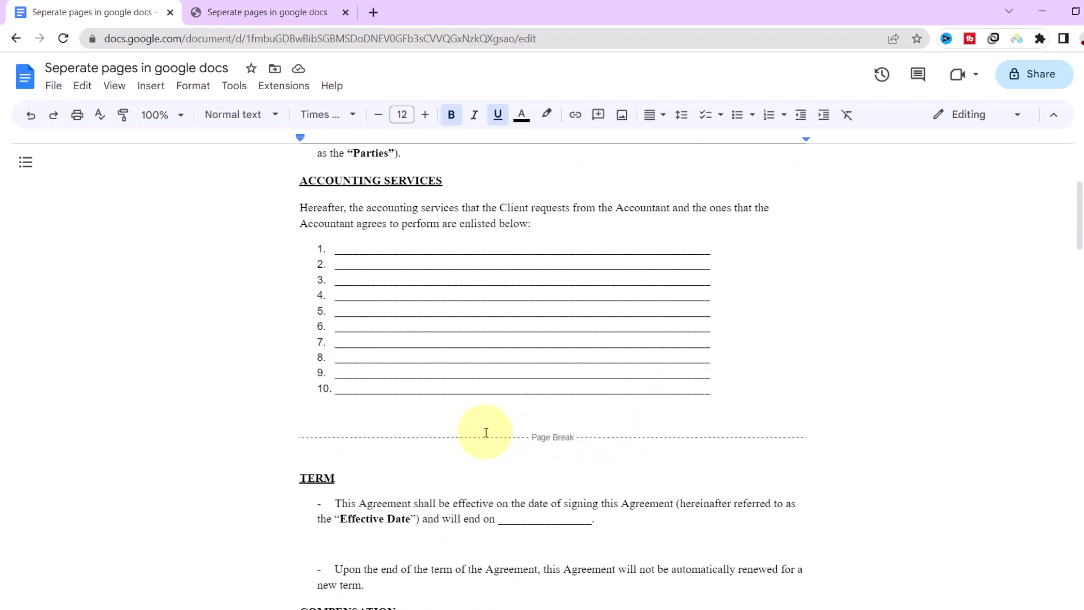
pyautogui.scroll(-9, 566, 422)
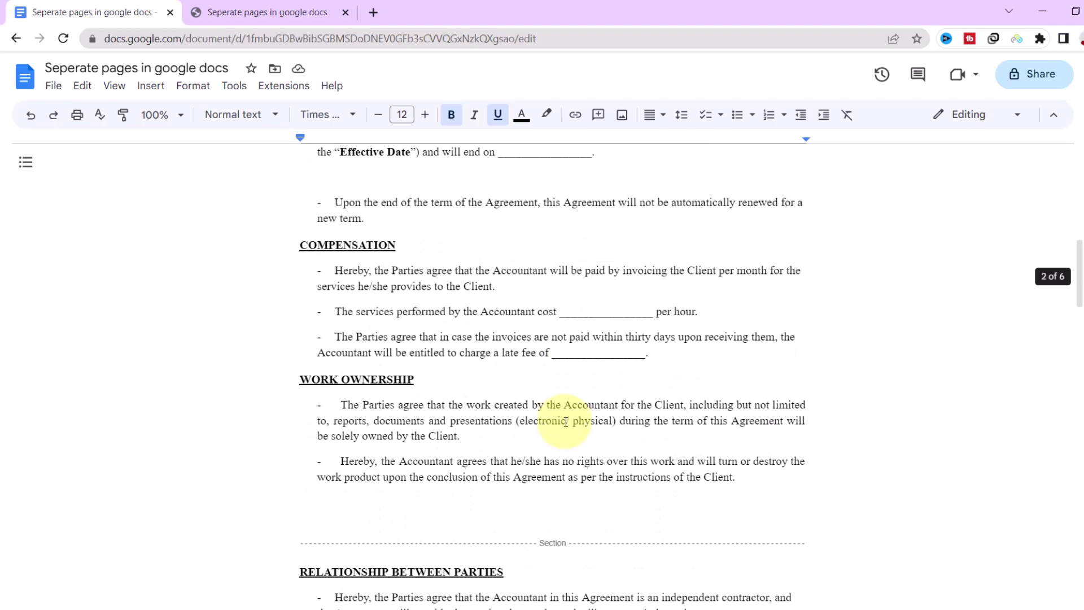
pyautogui.scroll(-8, 580, 387)
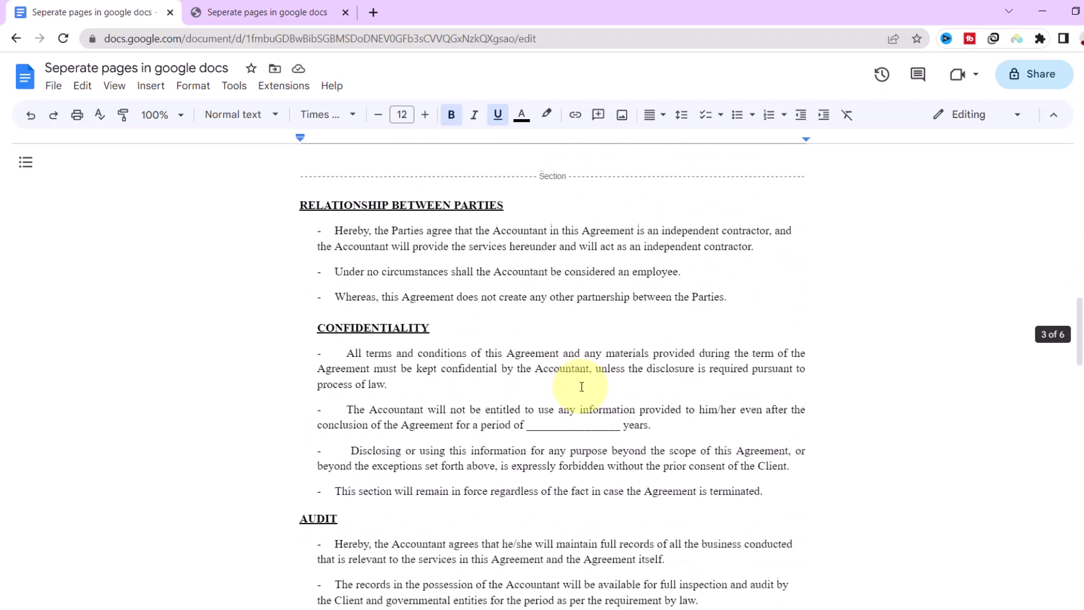
pyautogui.scroll(9, 580, 386)
pyautogui.scroll(7, 581, 387)
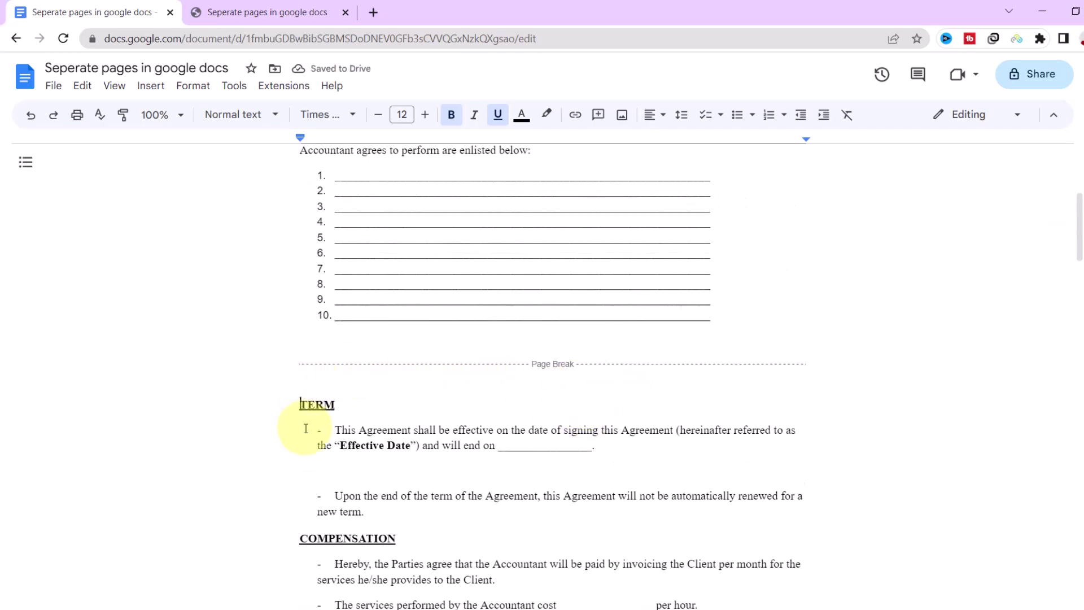
pyautogui.click(301, 403)
pyautogui.press('BackSpace')
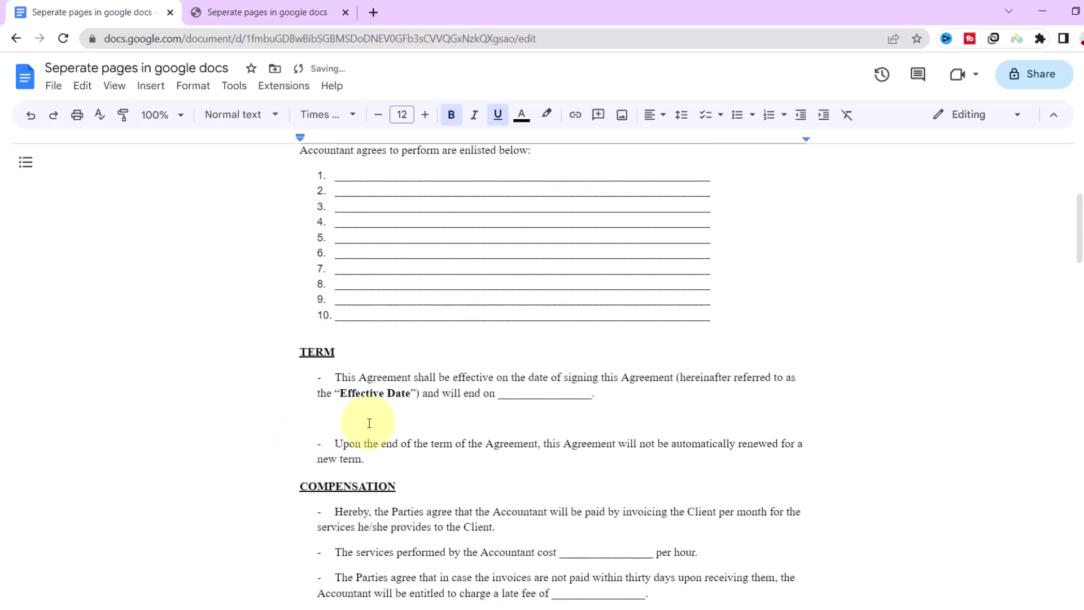
pyautogui.scroll(-20, 544, 429)
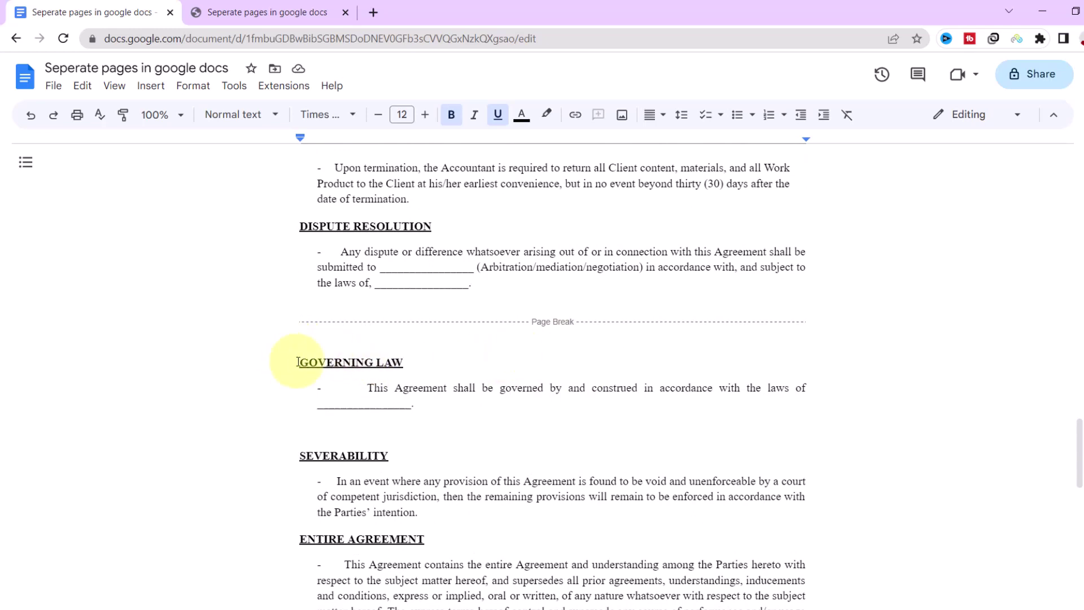
pyautogui.click(298, 362)
pyautogui.press('BackSpace')
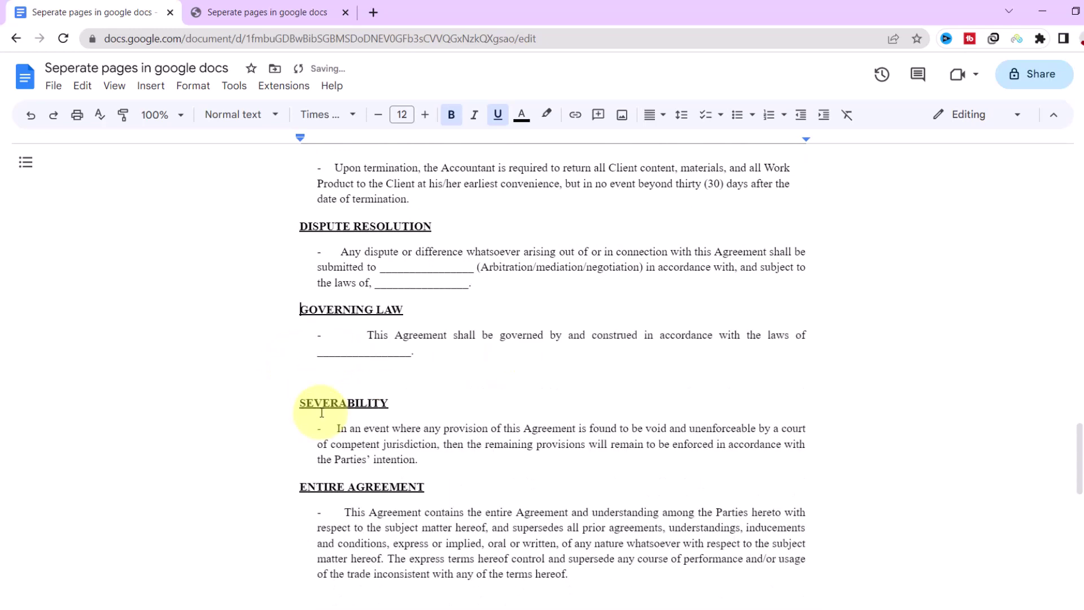
pyautogui.scroll(-5, 321, 413)
pyautogui.click(312, 341)
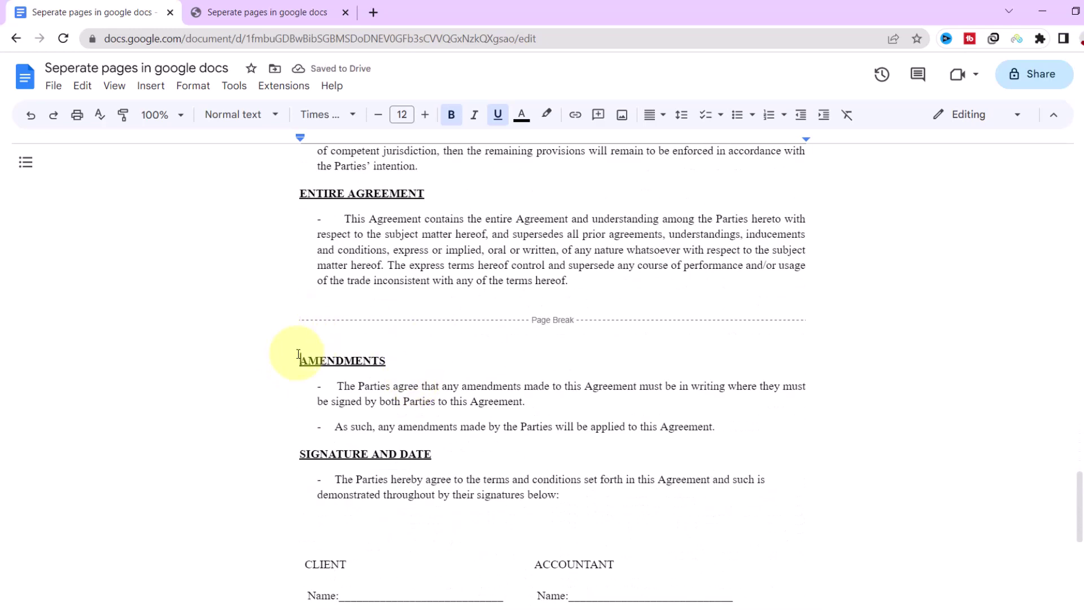
pyautogui.press('BackSpace')
# - Delete the section break before RELATIONSHIP BETWEEN PARTIES so it follows WORK OWNERSHIP
pyautogui.scroll(20, 439, 337)
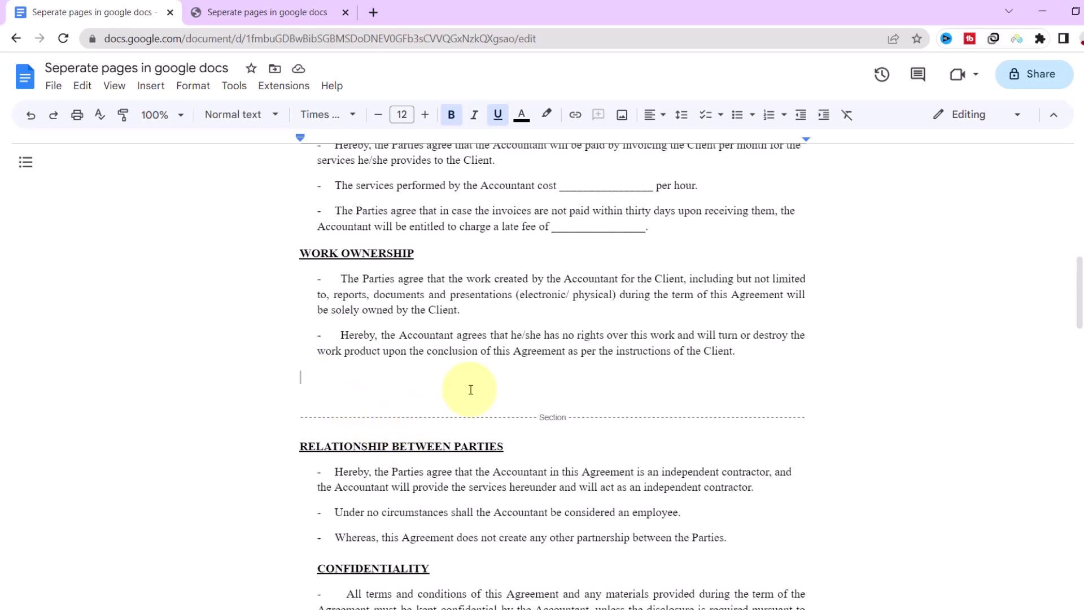
pyautogui.press('Delete')
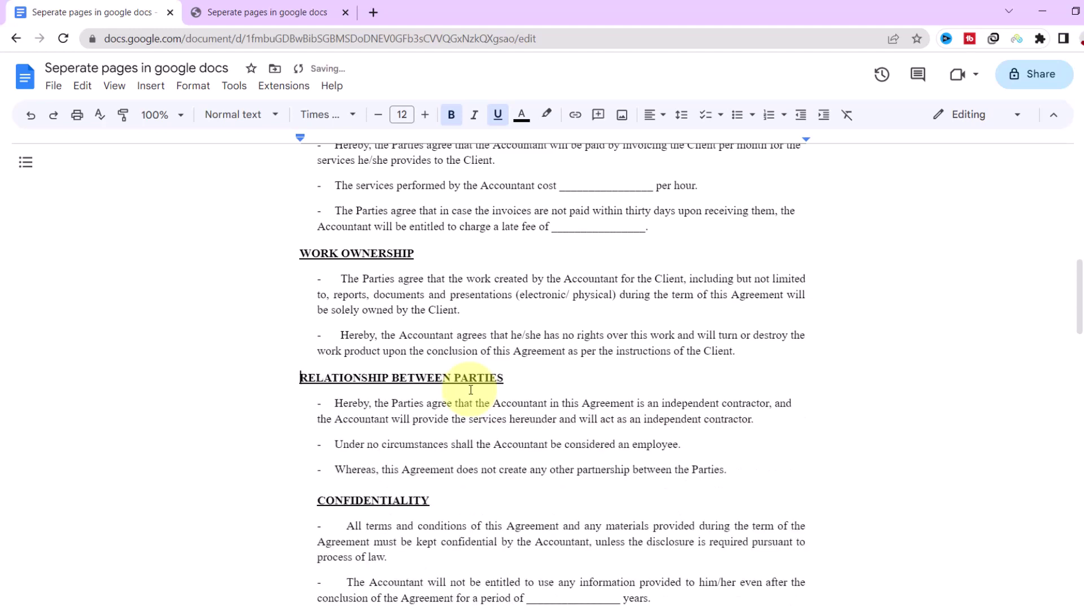